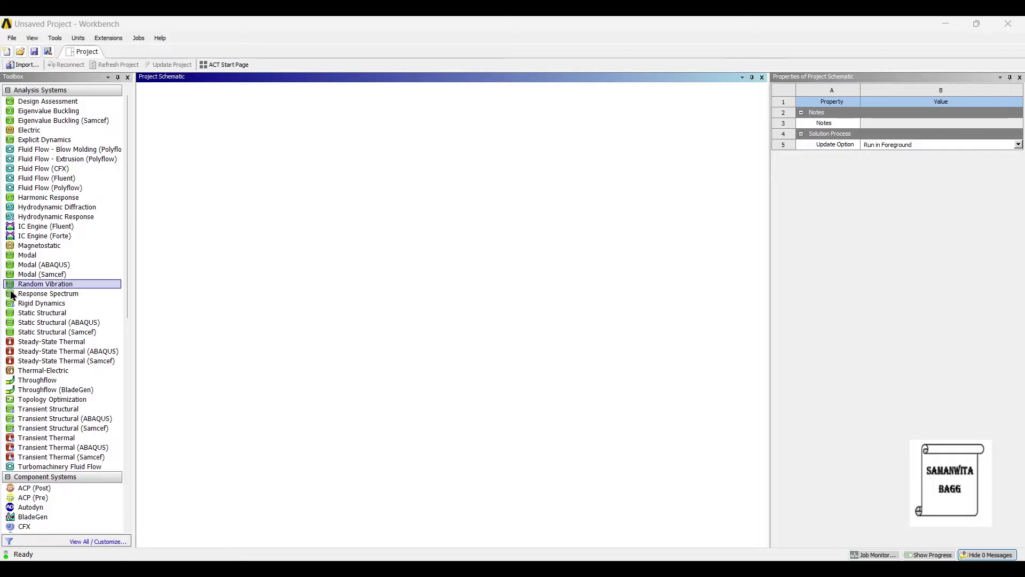
# Step: Add a Static Structural system and import Water tank 1000 L.STEP as its geometry
pyautogui.moveTo(67, 320); pyautogui.dragTo(274, 288)
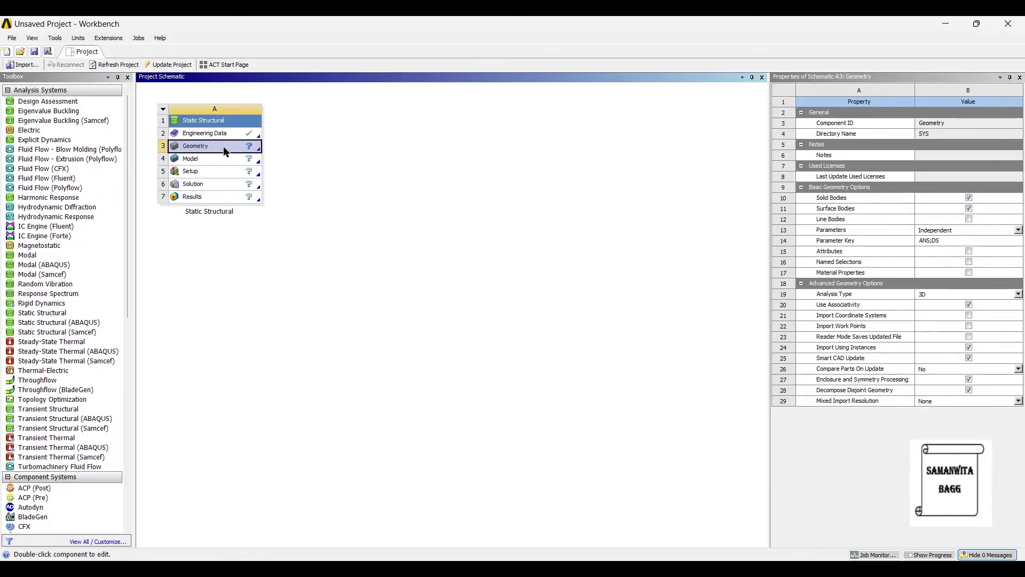
pyautogui.rightClick(225, 152)
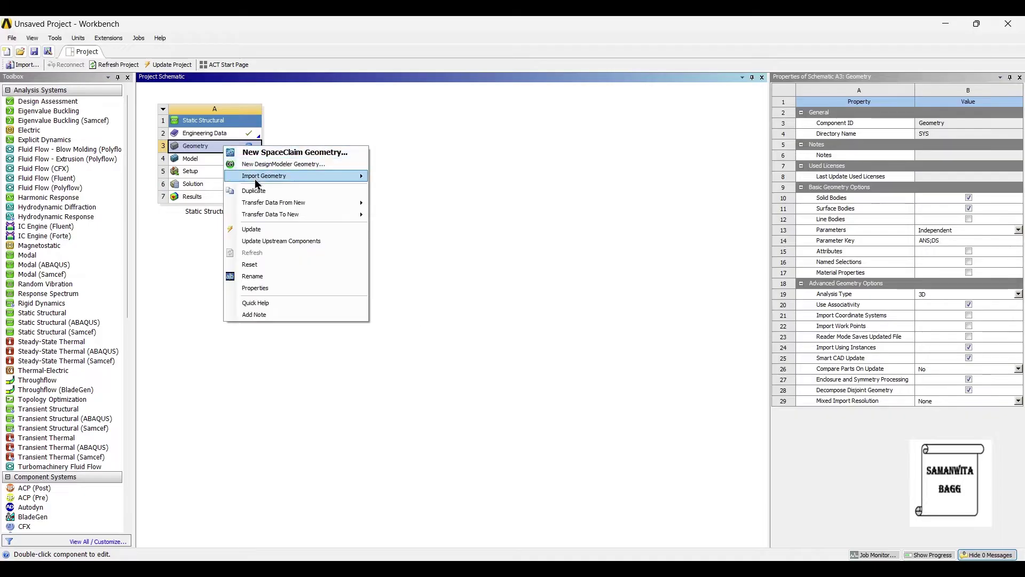
pyautogui.moveTo(299, 177)
pyautogui.click(391, 182)
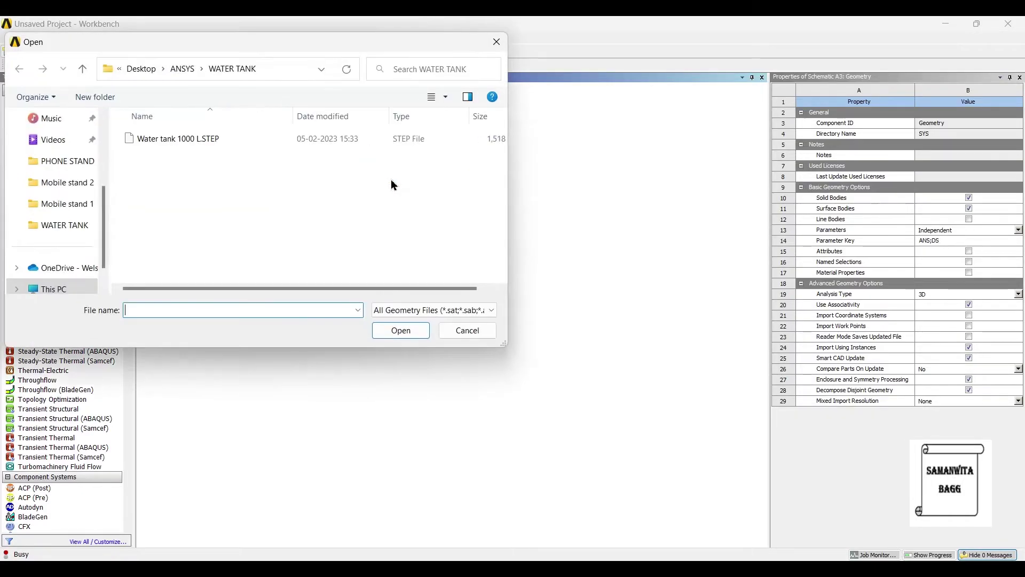
pyautogui.click(198, 140)
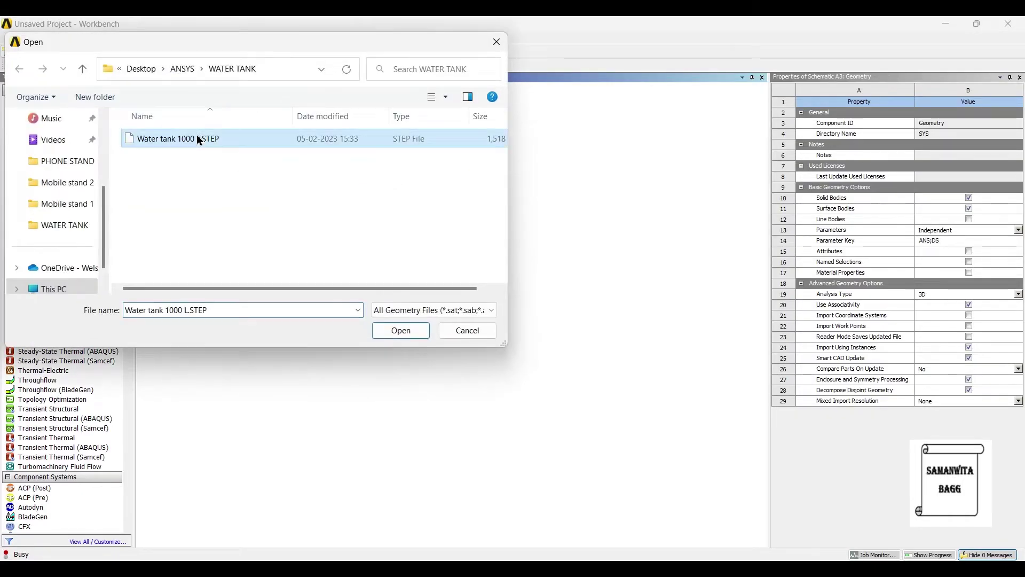
pyautogui.click(395, 331)
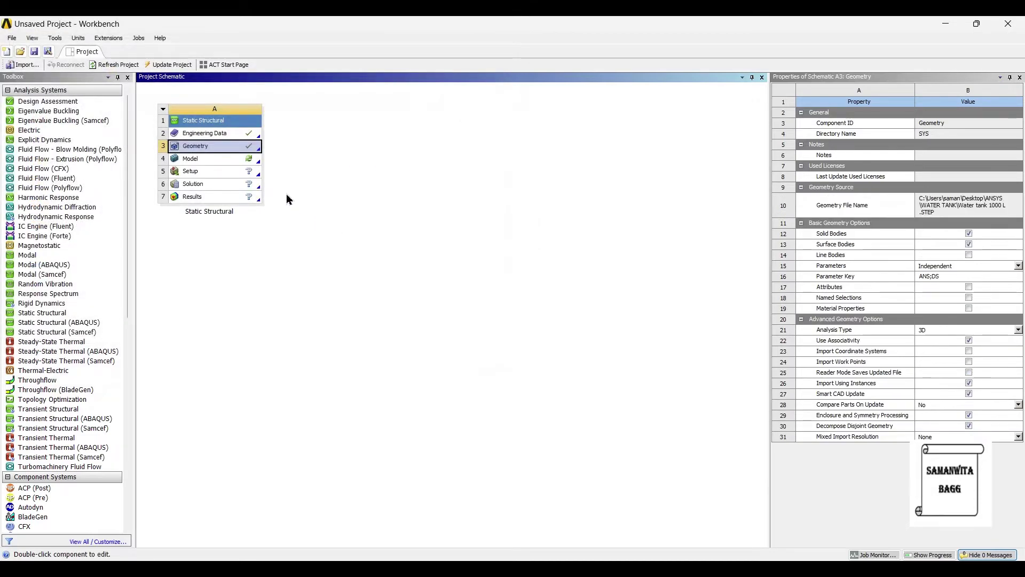
# Step: Open the model in Mechanical, rotate the tank and select the Water tank 1000 L body
pyautogui.doubleClick(202, 163)
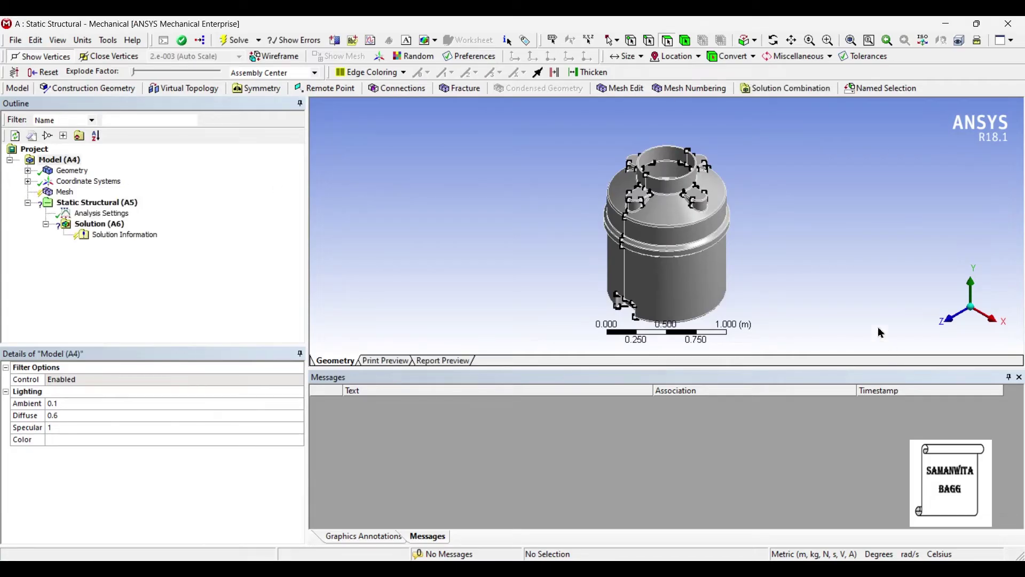
pyautogui.moveTo(667, 282); pyautogui.dragTo(577, 261, button='middle')
pyautogui.click(28, 171)
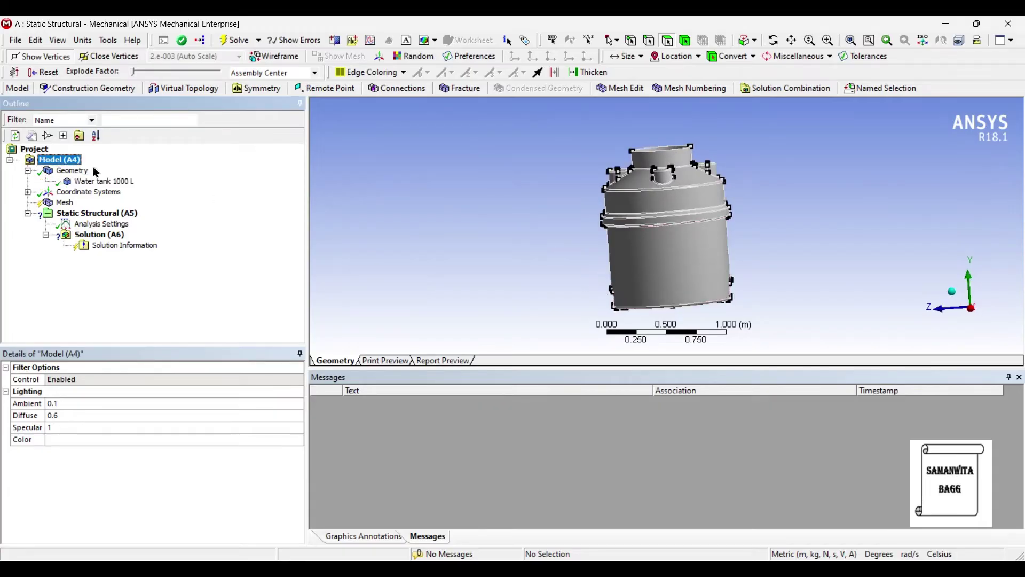
pyautogui.click(90, 182)
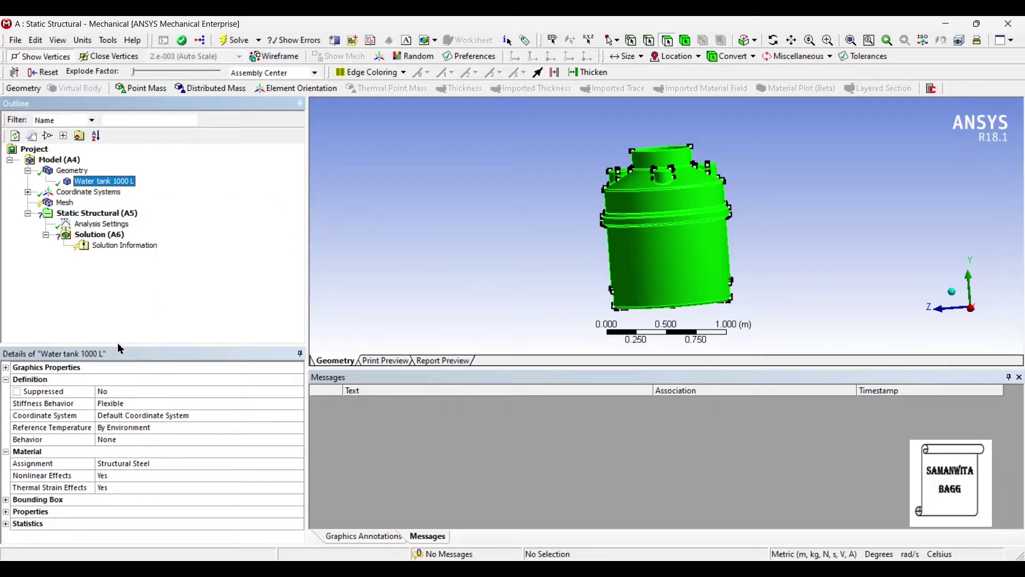
# Step: Generate the tank mesh with Sizing Relevance Center set to Fine
pyautogui.click(66, 203)
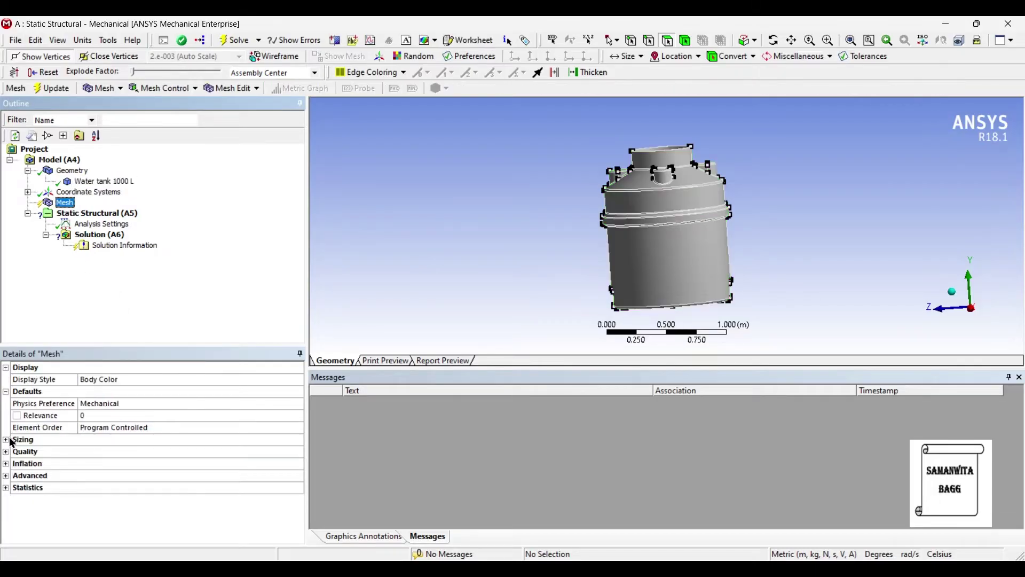
pyautogui.click(11, 441)
pyautogui.click(133, 464)
pyautogui.click(278, 464)
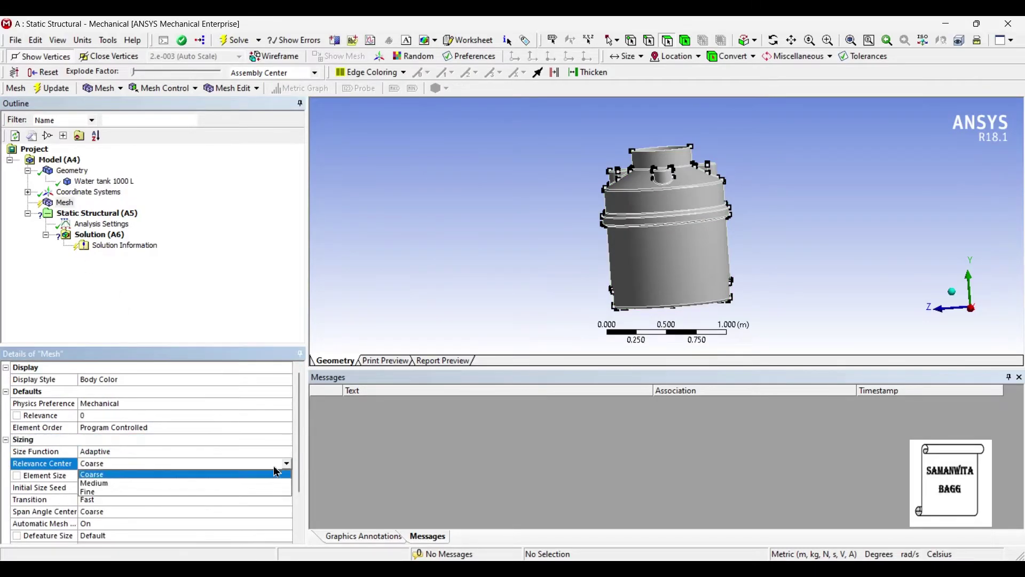
pyautogui.click(272, 491)
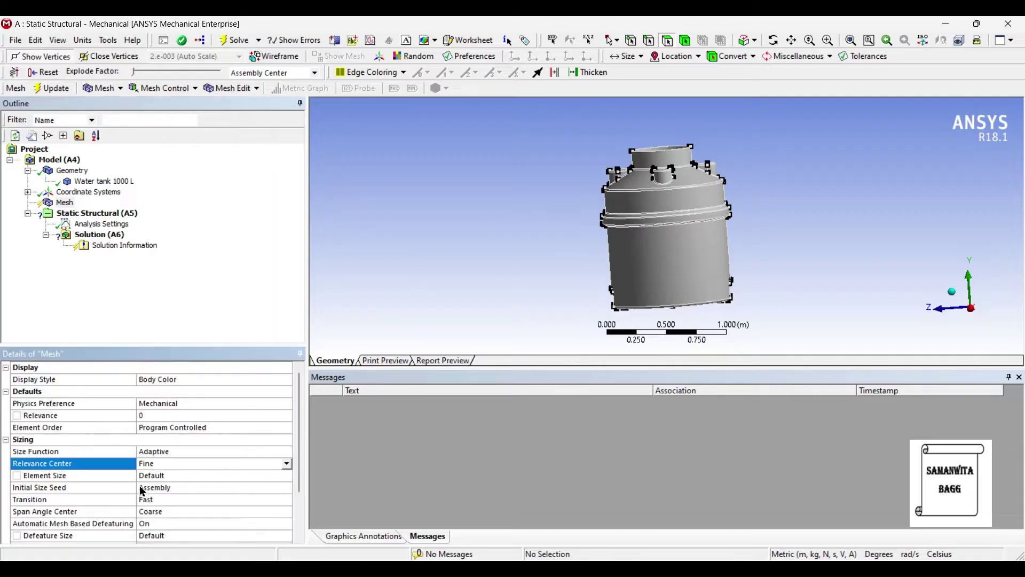
pyautogui.click(55, 91)
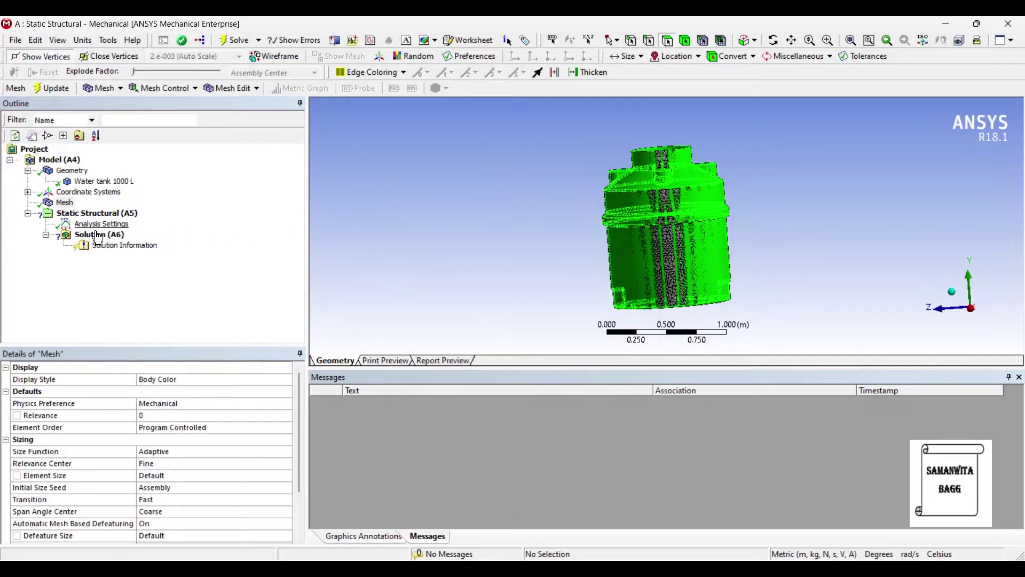
# Step: Fix the base's outer ring face and both inner circle halves with a Fixed Support
pyautogui.click(118, 214)
pyautogui.rightClick(120, 220)
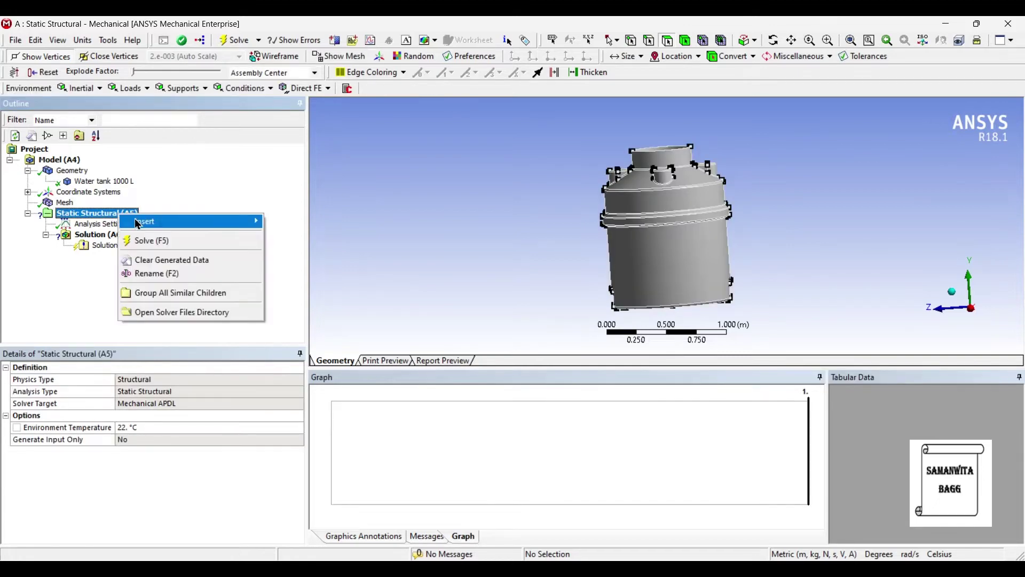
pyautogui.moveTo(224, 221)
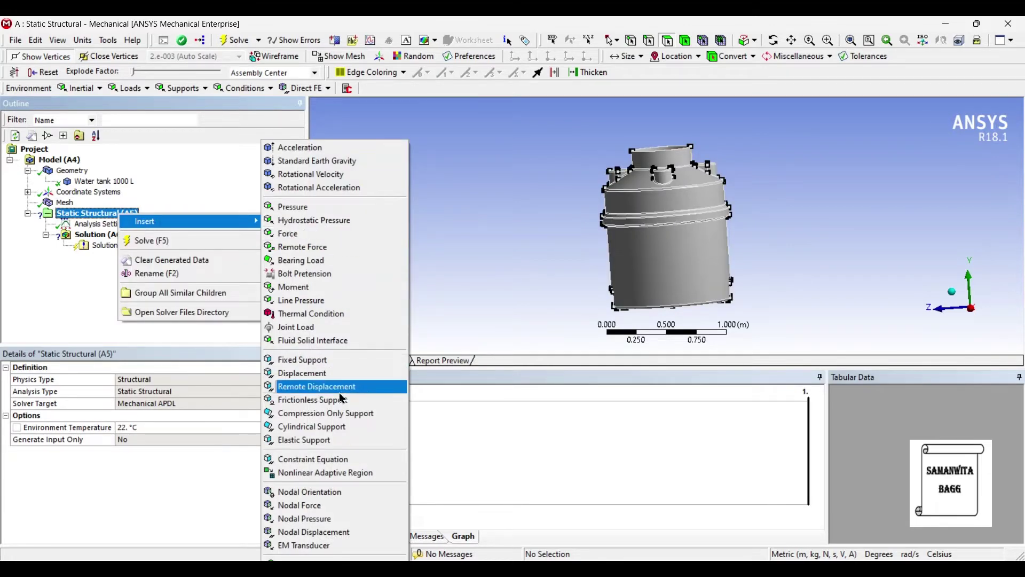
pyautogui.click(340, 360)
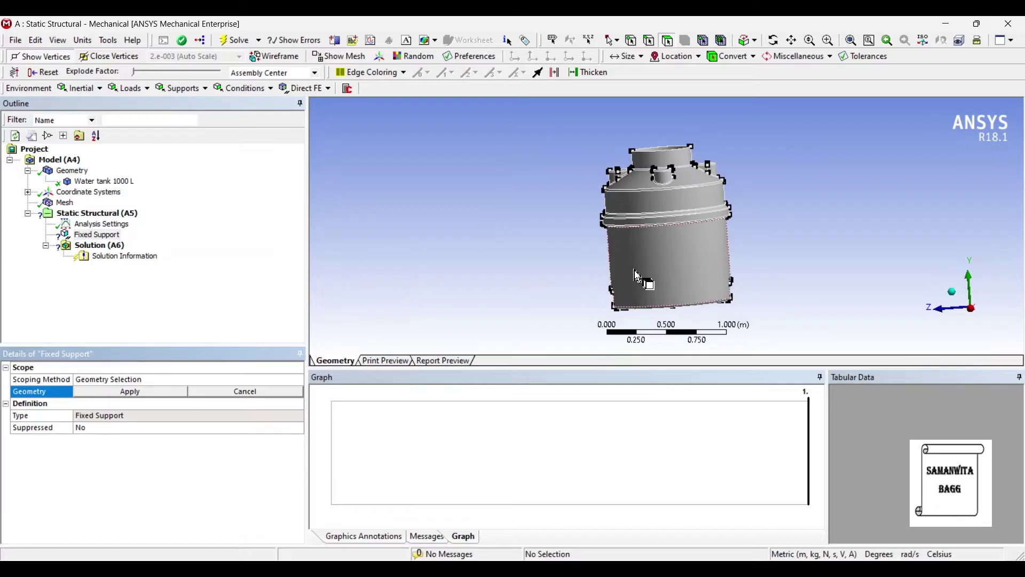
pyautogui.moveTo(644, 280); pyautogui.dragTo(656, 242, button='middle')
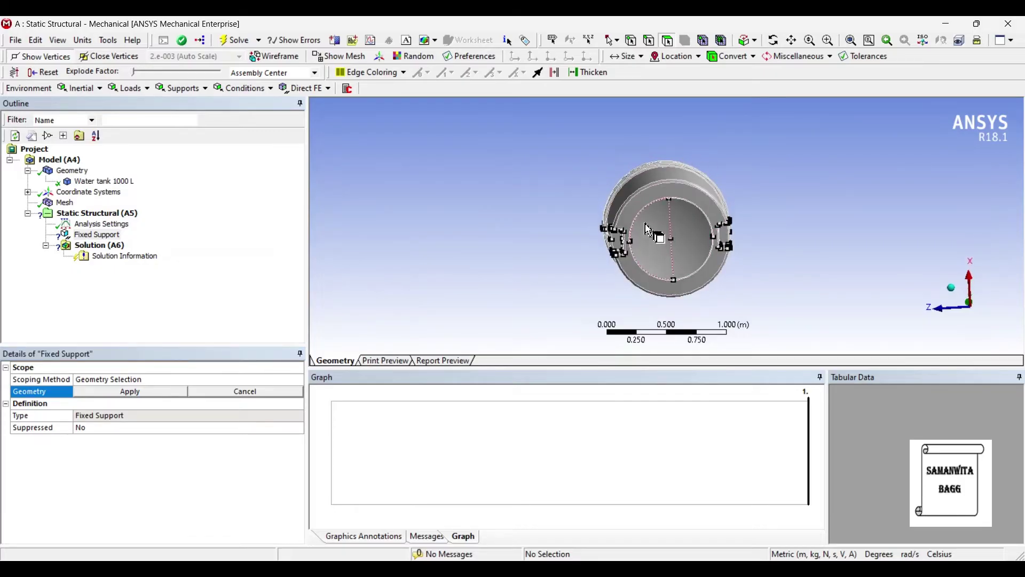
pyautogui.click(639, 202)
pyautogui.keyDown('ctrl'); pyautogui.click(654, 229); pyautogui.keyUp('ctrl')
pyautogui.keyDown('ctrl'); pyautogui.click(685, 235); pyautogui.keyUp('ctrl')
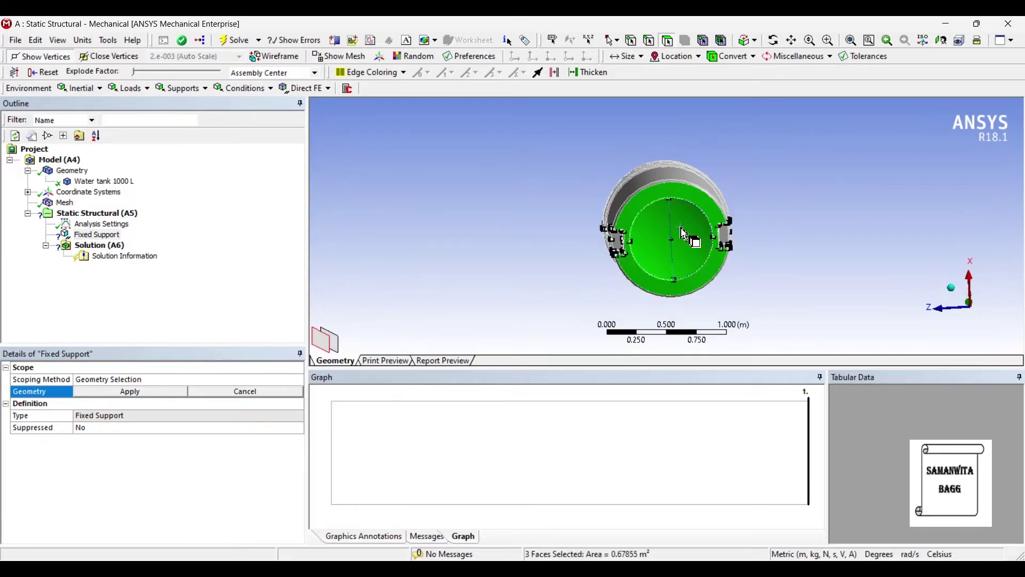
pyautogui.click(130, 392)
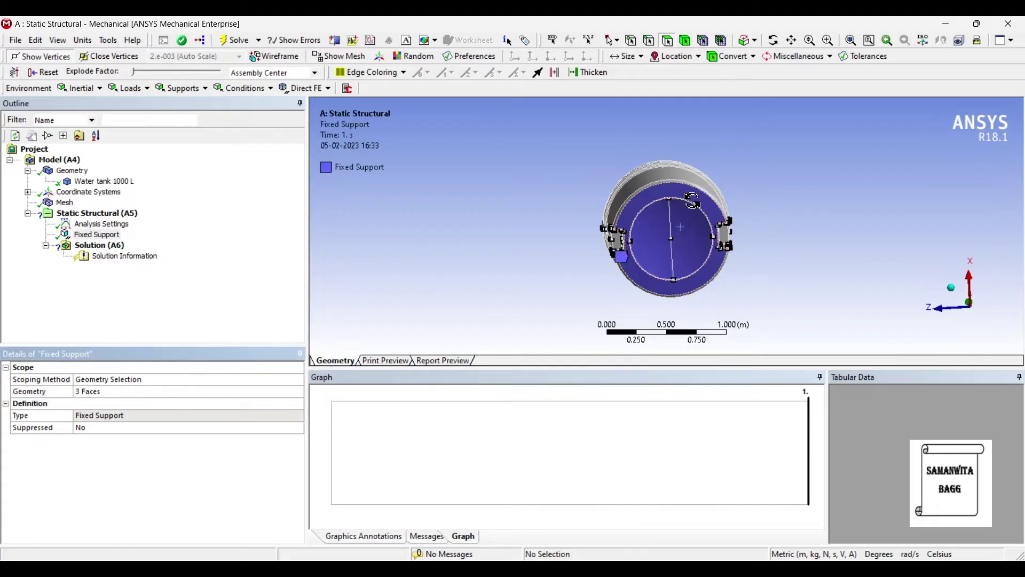
pyautogui.moveTo(681, 213); pyautogui.dragTo(674, 270, button='middle')
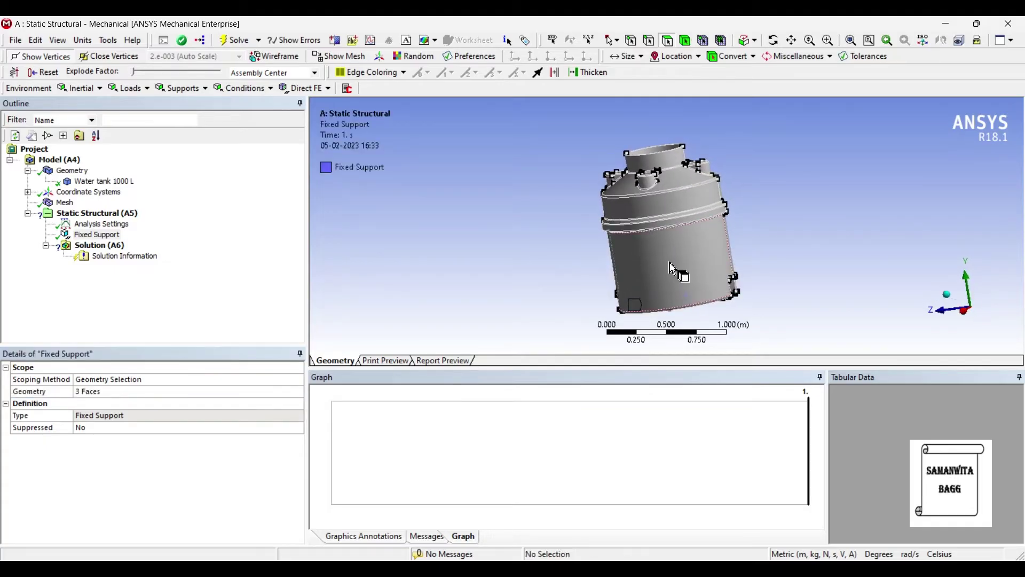
pyautogui.rightClick(110, 214)
# Step: Add Standard Earth Gravity and set its direction to -Y
pyautogui.moveTo(140, 226)
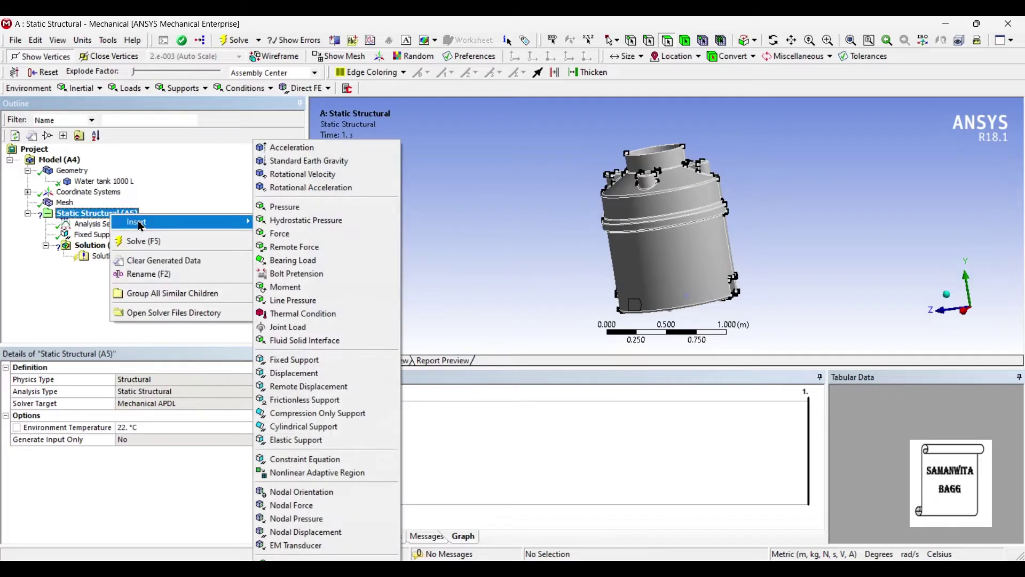
pyautogui.click(307, 161)
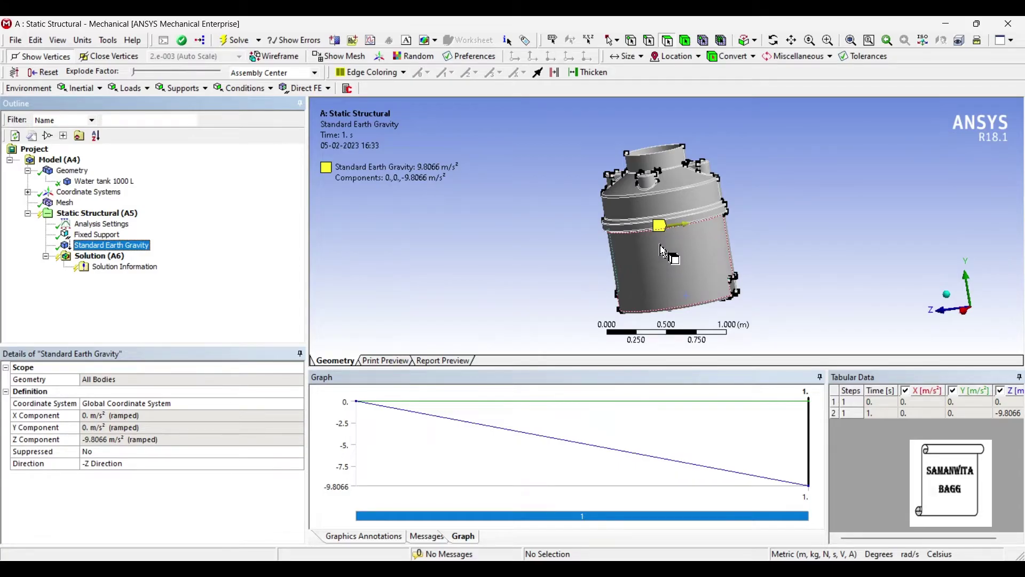
pyautogui.click(118, 468)
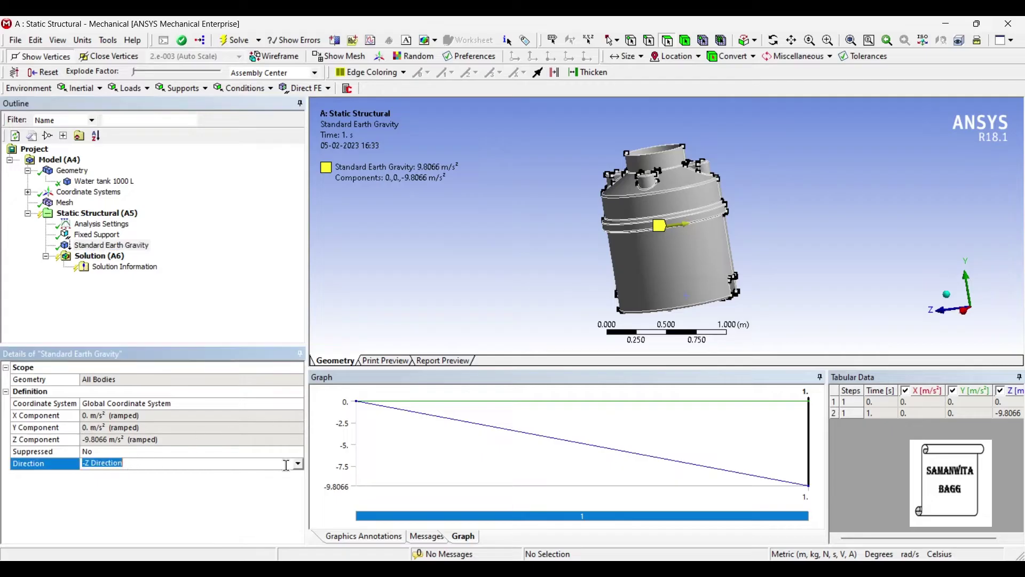
pyautogui.click(299, 464)
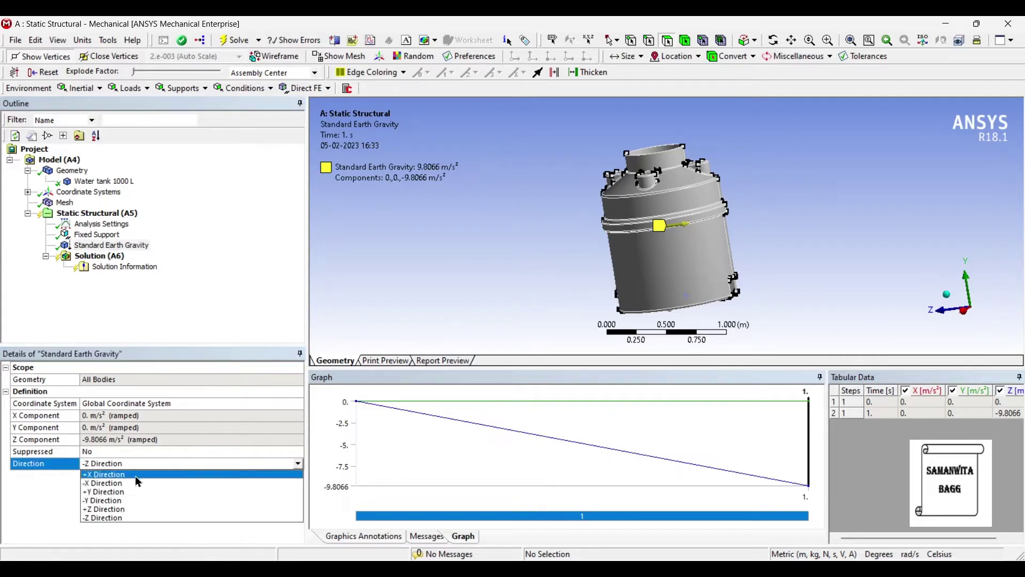
pyautogui.click(125, 503)
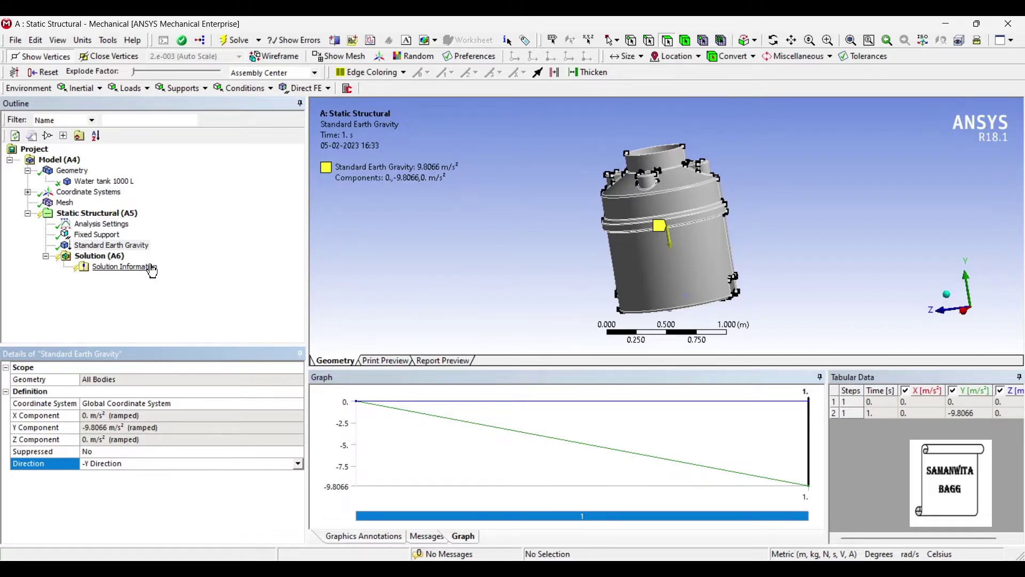
# Step: Insert a Hydrostatic Pressure load and select the top opening, cylindrical and rim faces
pyautogui.rightClick(114, 213)
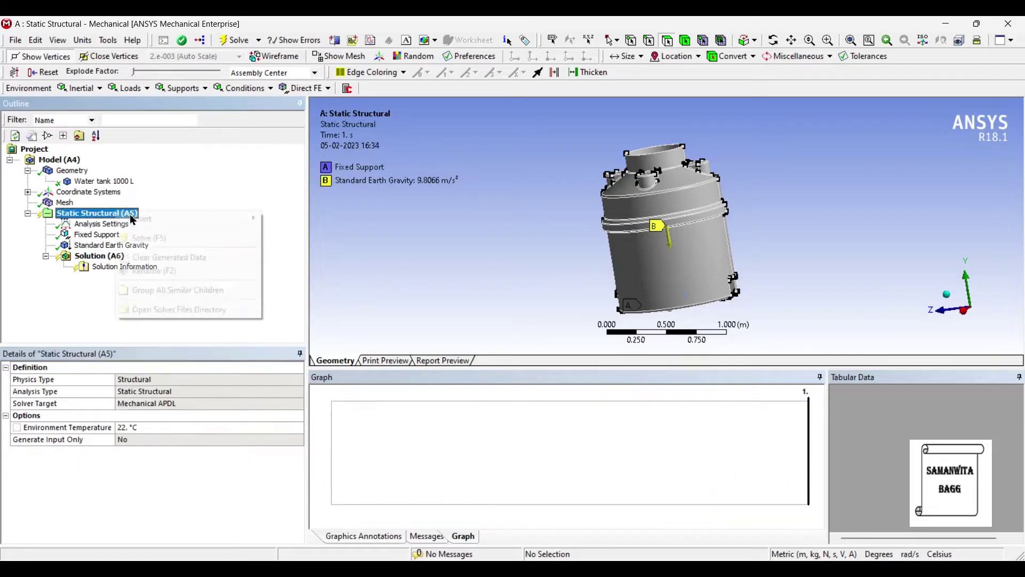
pyautogui.moveTo(177, 219)
pyautogui.click(316, 220)
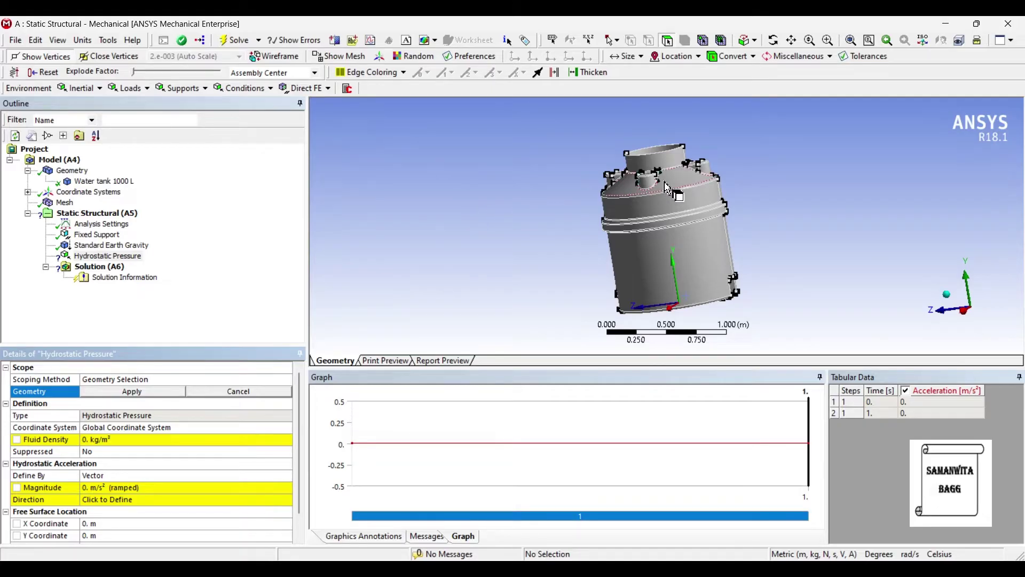
pyautogui.scroll(2, 667, 188)
pyautogui.moveTo(694, 184); pyautogui.dragTo(690, 229, button='middle')
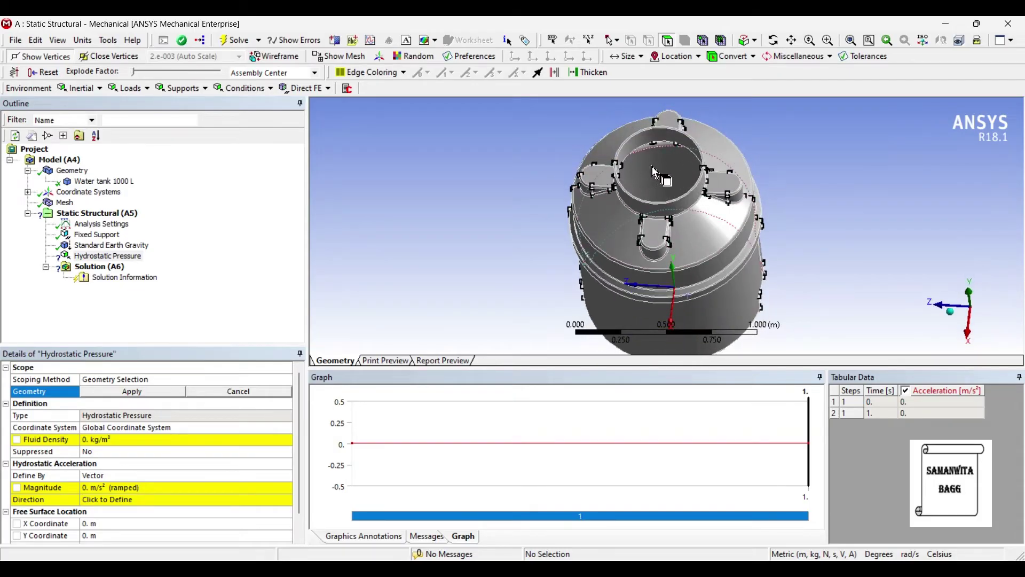
pyautogui.click(653, 165)
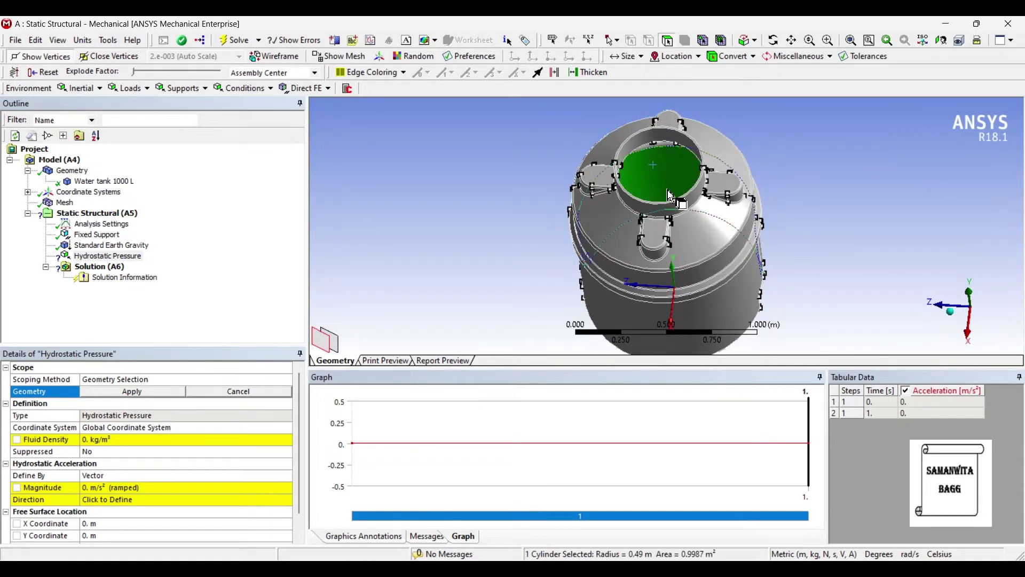
pyautogui.moveTo(671, 196); pyautogui.dragTo(665, 161, button='middle')
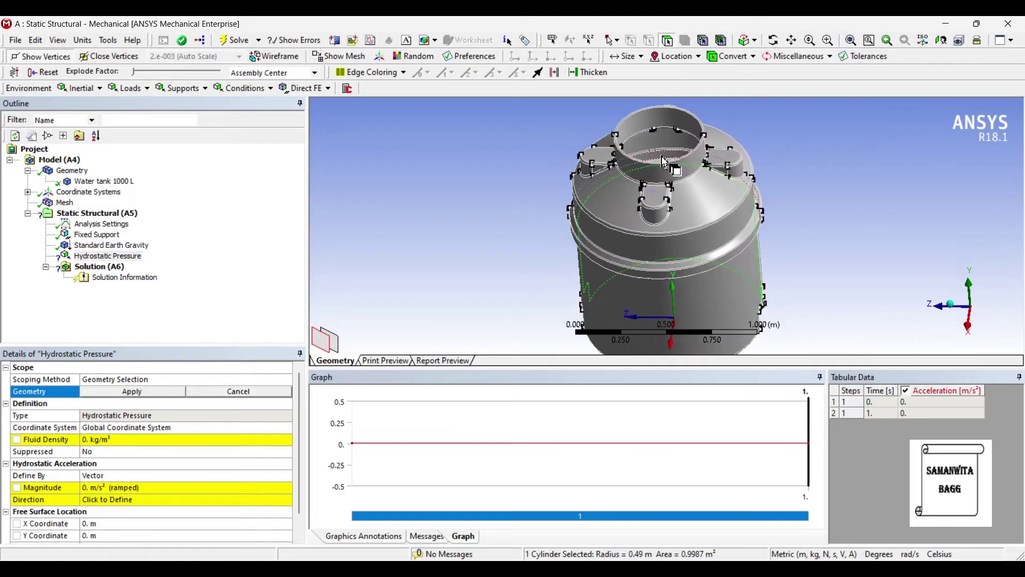
pyautogui.keyDown('ctrl'); pyautogui.click(664, 161); pyautogui.keyUp('ctrl')
pyautogui.click(664, 156)
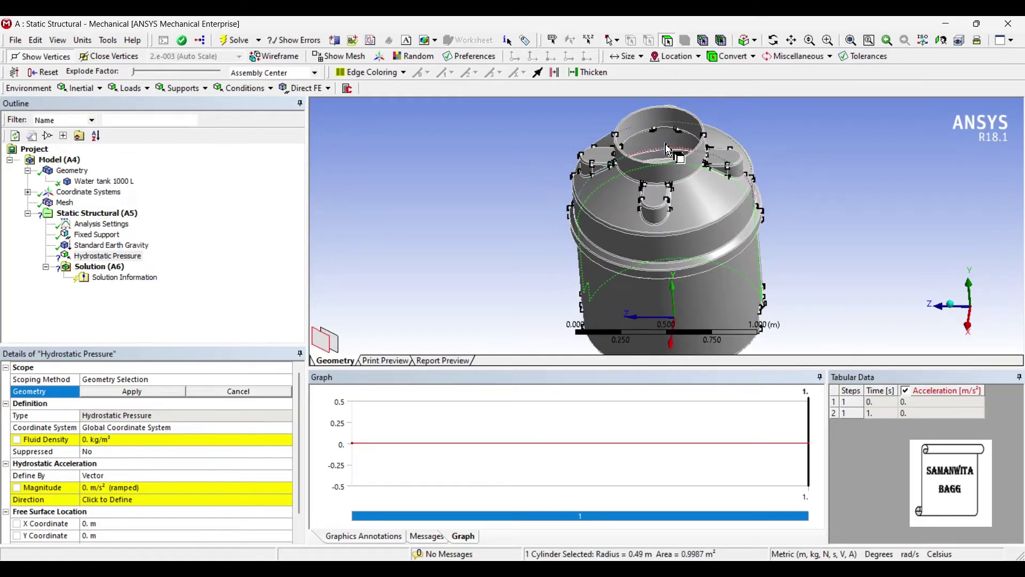
pyautogui.keyDown('ctrl'); pyautogui.click(664, 157); pyautogui.keyUp('ctrl')
pyautogui.keyDown('ctrl'); pyautogui.click(665, 157); pyautogui.keyUp('ctrl')
pyautogui.moveTo(665, 157); pyautogui.dragTo(669, 131, button='middle')
pyautogui.keyDown('ctrl'); pyautogui.click(666, 118); pyautogui.keyUp('ctrl')
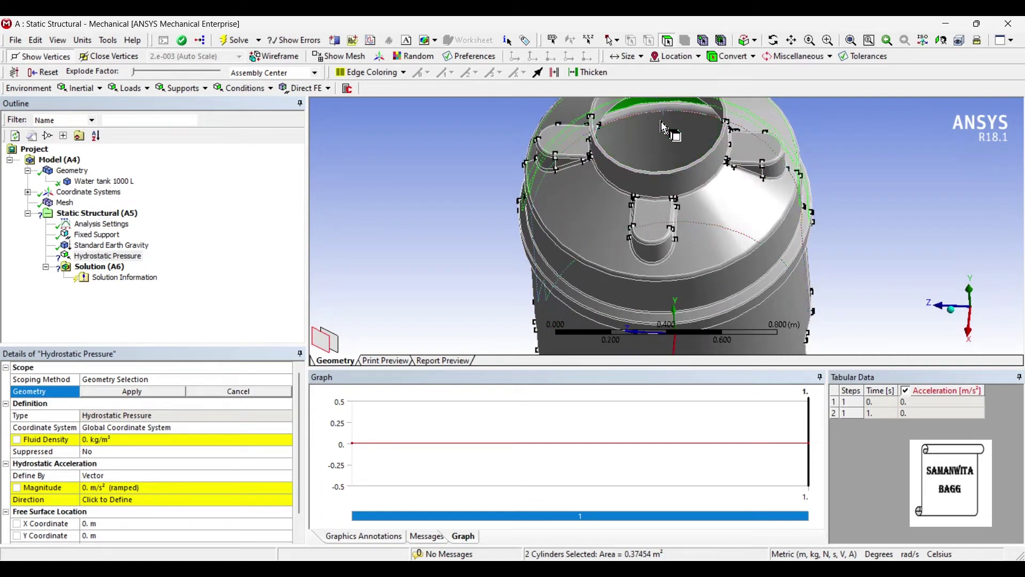
pyautogui.keyDown('ctrl'); pyautogui.click(667, 126); pyautogui.keyUp('ctrl')
pyautogui.keyDown('ctrl'); pyautogui.click(666, 132); pyautogui.keyUp('ctrl')
pyautogui.moveTo(666, 131); pyautogui.dragTo(670, 160, button='middle')
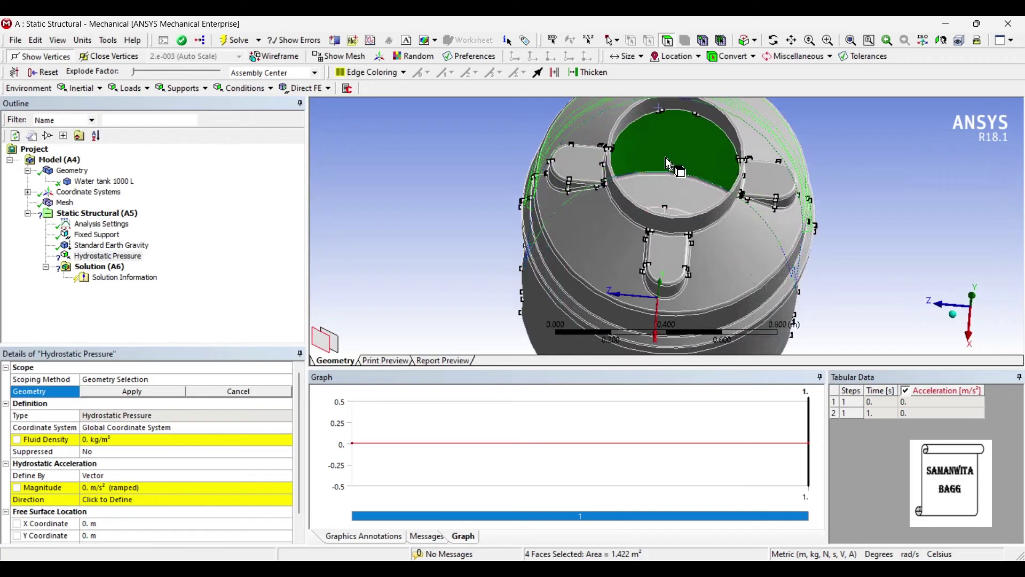
# Step: Add the inner bore faces and both halves of the opening to the selection
pyautogui.keyDown('ctrl'); pyautogui.click(667, 179); pyautogui.keyUp('ctrl')
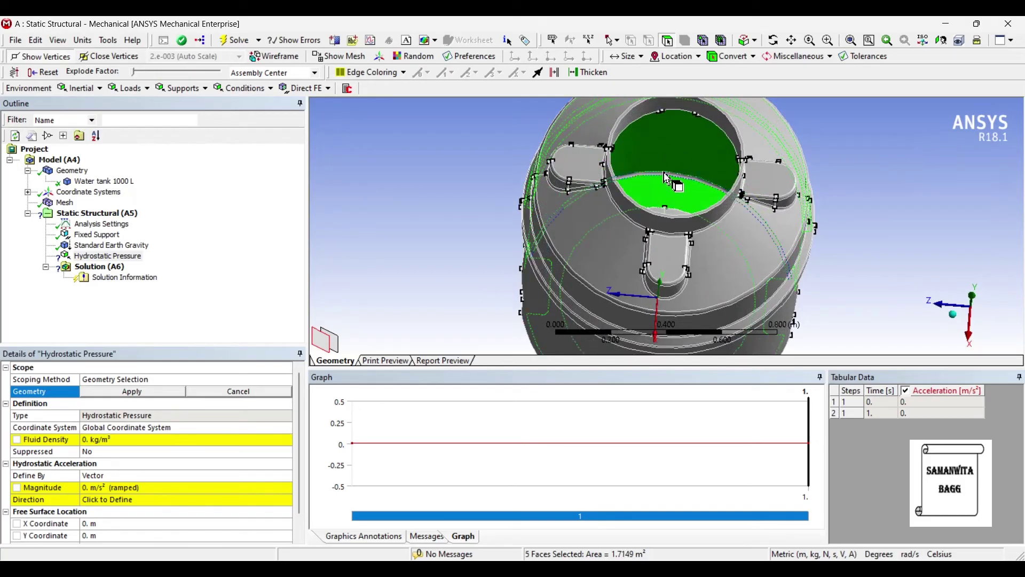
pyautogui.keyDown('ctrl'); pyautogui.click(671, 219); pyautogui.keyUp('ctrl')
pyautogui.keyDown('ctrl'); pyautogui.click(673, 197); pyautogui.keyUp('ctrl')
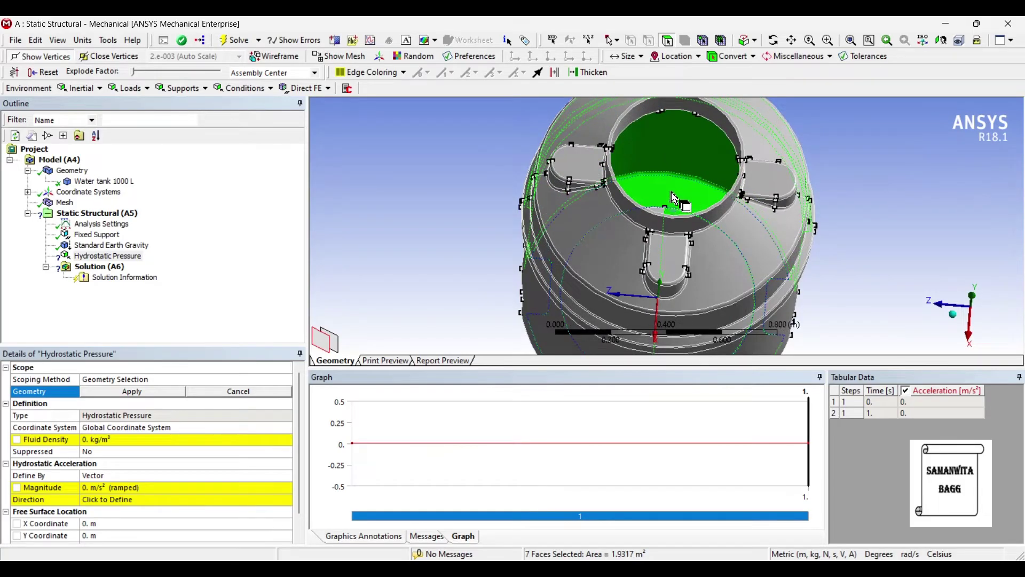
pyautogui.keyDown('ctrl'); pyautogui.click(672, 210); pyautogui.keyUp('ctrl')
pyautogui.moveTo(673, 203); pyautogui.dragTo(650, 291, button='middle')
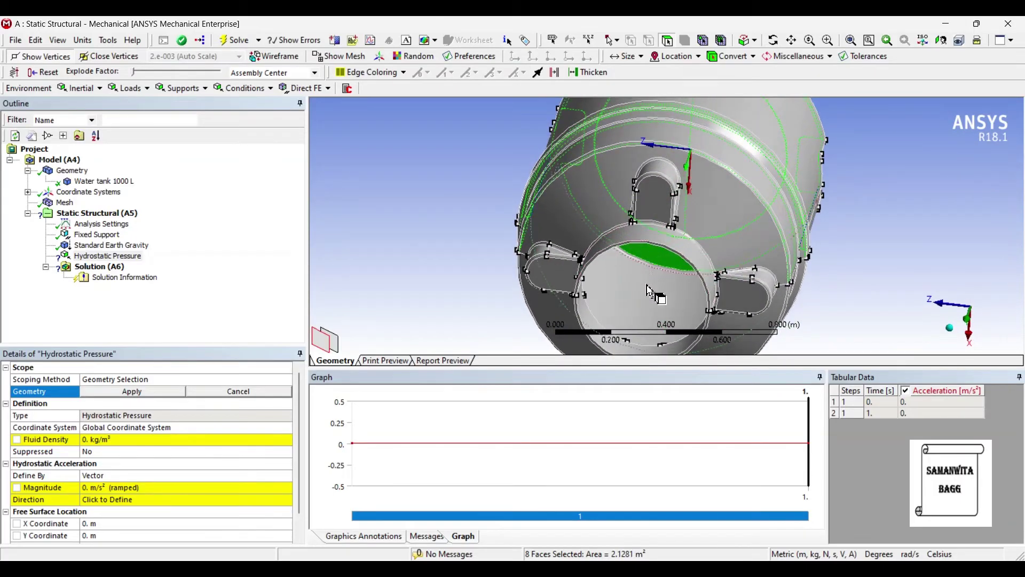
pyautogui.click(649, 291)
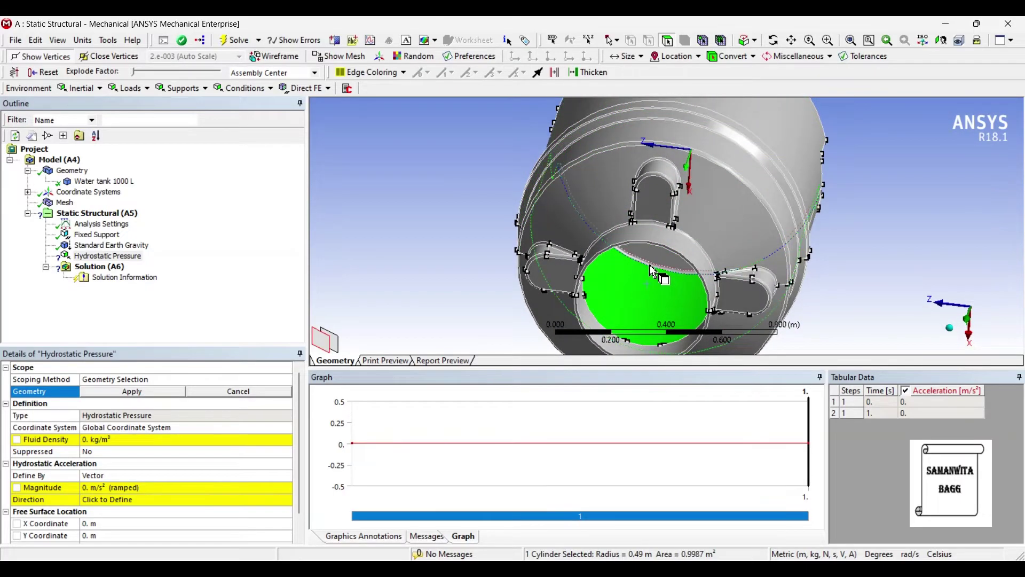
pyautogui.keyDown('ctrl'); pyautogui.click(651, 281); pyautogui.keyUp('ctrl')
pyautogui.keyDown('ctrl'); pyautogui.click(648, 285); pyautogui.keyUp('ctrl')
pyautogui.moveTo(647, 291); pyautogui.dragTo(677, 170, button='middle')
pyautogui.keyDown('ctrl'); pyautogui.click(662, 242); pyautogui.keyUp('ctrl')
pyautogui.keyDown('ctrl'); pyautogui.click(686, 226); pyautogui.keyUp('ctrl')
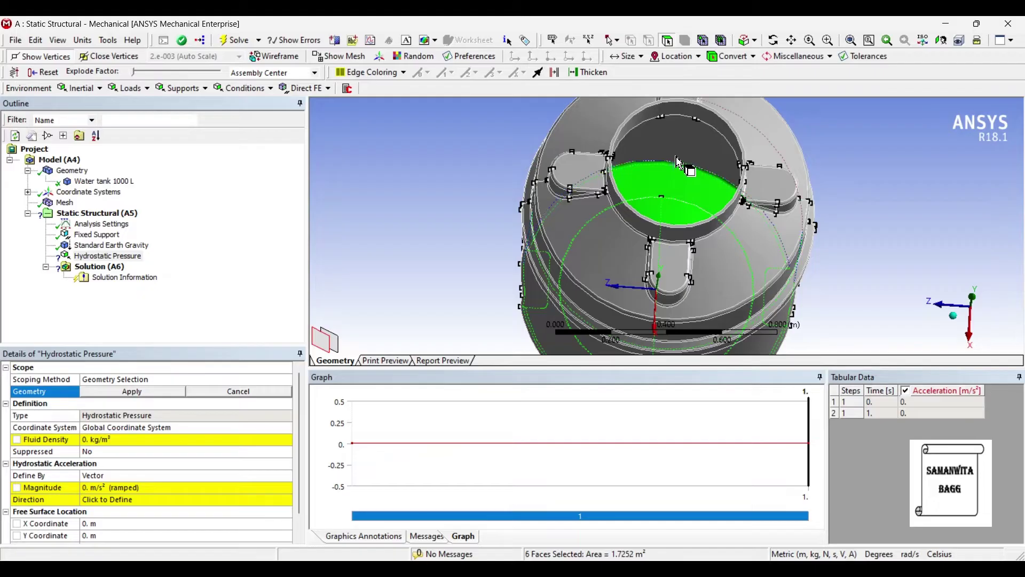
pyautogui.keyDown('ctrl'); pyautogui.click(676, 172); pyautogui.keyUp('ctrl')
pyautogui.moveTo(676, 177); pyautogui.dragTo(674, 171, button='middle')
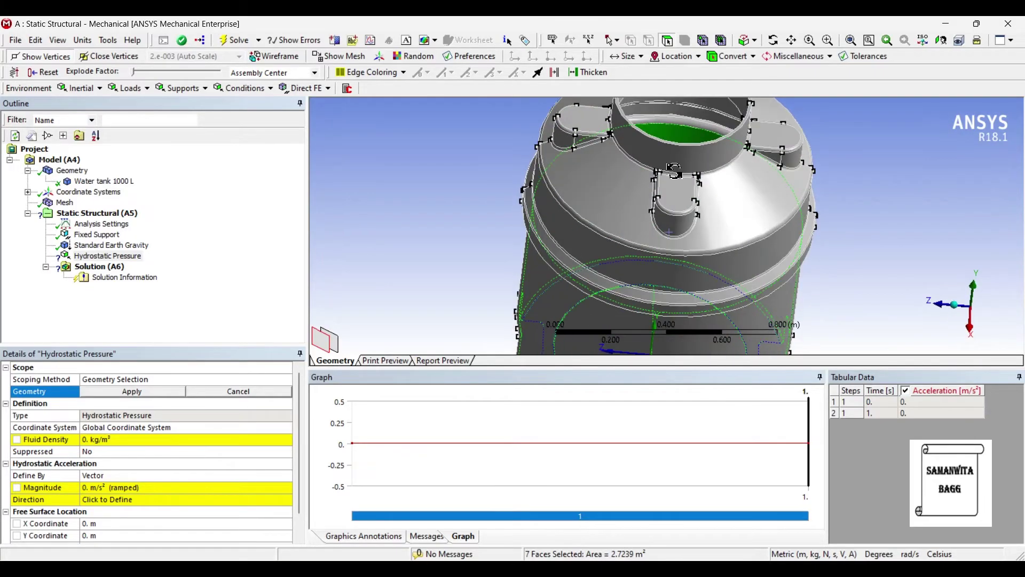
pyautogui.keyDown('ctrl'); pyautogui.click(678, 118); pyautogui.keyUp('ctrl')
pyautogui.keyDown('ctrl'); pyautogui.click(689, 116); pyautogui.keyUp('ctrl')
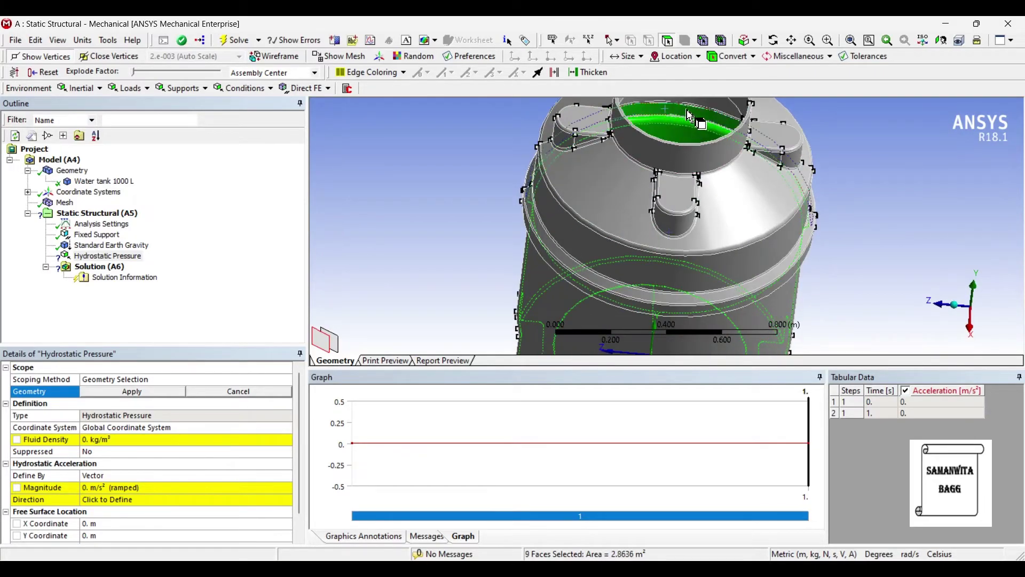
# Step: Add the remaining faces near the opening, reaching 24, and apply them to the pressure load
pyautogui.moveTo(690, 117); pyautogui.dragTo(782, 198, button='middle')
pyautogui.keyDown('ctrl'); pyautogui.click(714, 136); pyautogui.keyUp('ctrl')
pyautogui.keyDown('ctrl'); pyautogui.click(761, 217); pyautogui.keyUp('ctrl')
pyautogui.keyDown('ctrl'); pyautogui.click(754, 211); pyautogui.keyUp('ctrl')
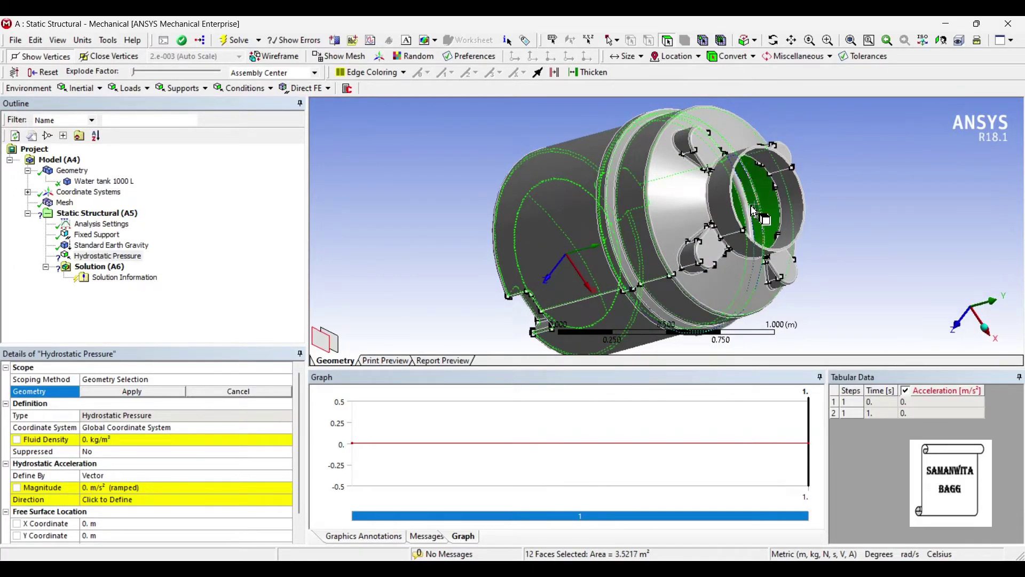
pyautogui.keyDown('ctrl'); pyautogui.click(750, 216); pyautogui.keyUp('ctrl')
pyautogui.moveTo(750, 216); pyautogui.dragTo(711, 210, button='middle')
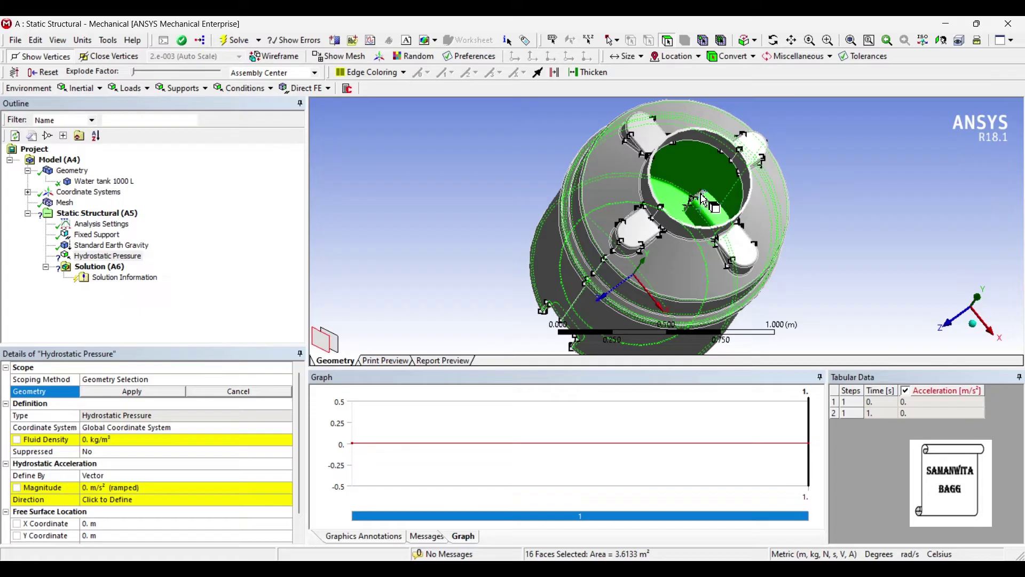
pyautogui.keyDown('ctrl'); pyautogui.click(703, 208); pyautogui.keyUp('ctrl')
pyautogui.moveTo(697, 213); pyautogui.dragTo(622, 233, button='middle')
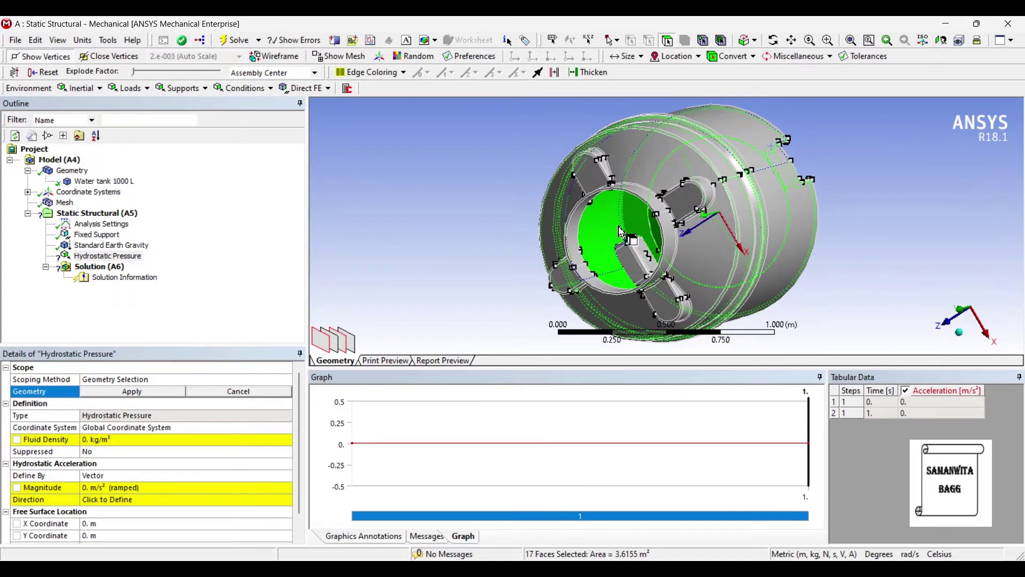
pyautogui.keyDown('ctrl'); pyautogui.click(629, 261); pyautogui.keyUp('ctrl')
pyautogui.keyDown('ctrl'); pyautogui.click(640, 249); pyautogui.keyUp('ctrl')
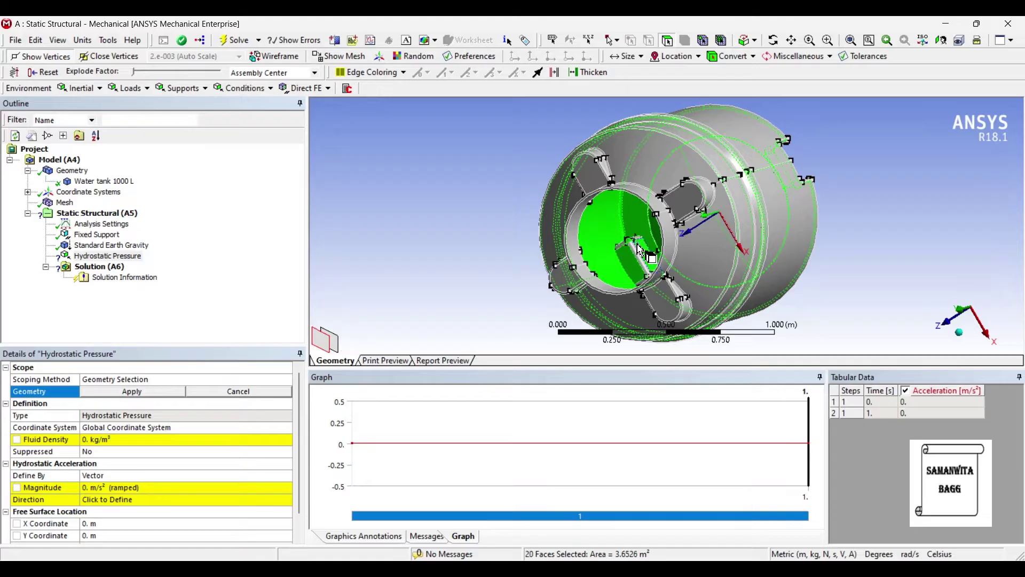
pyautogui.keyDown('ctrl'); pyautogui.click(635, 249); pyautogui.keyUp('ctrl')
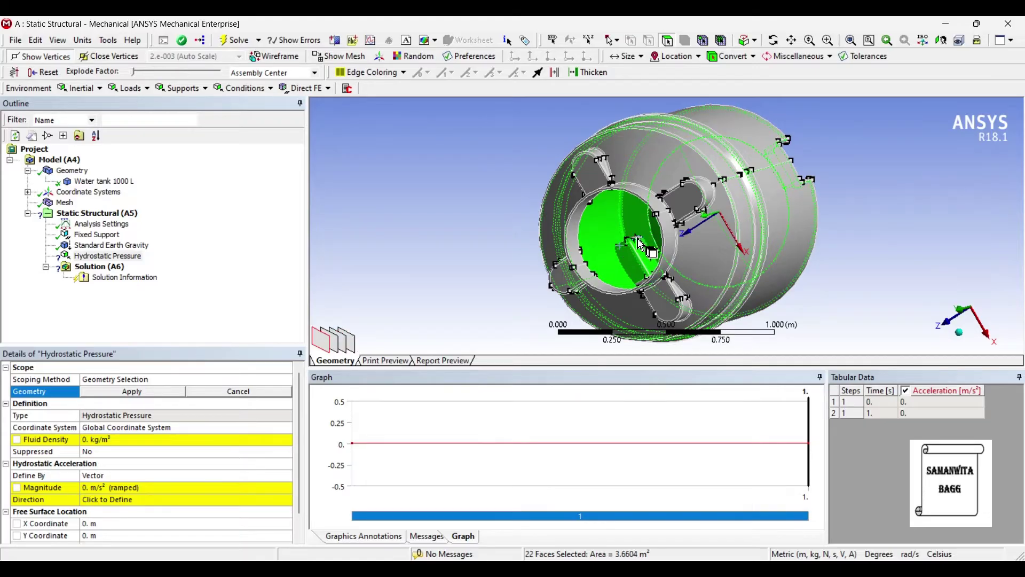
pyautogui.moveTo(642, 249); pyautogui.dragTo(636, 277, button='middle')
pyautogui.keyDown('ctrl'); pyautogui.click(636, 277); pyautogui.keyUp('ctrl')
pyautogui.keyDown('ctrl'); pyautogui.click(640, 259); pyautogui.keyUp('ctrl')
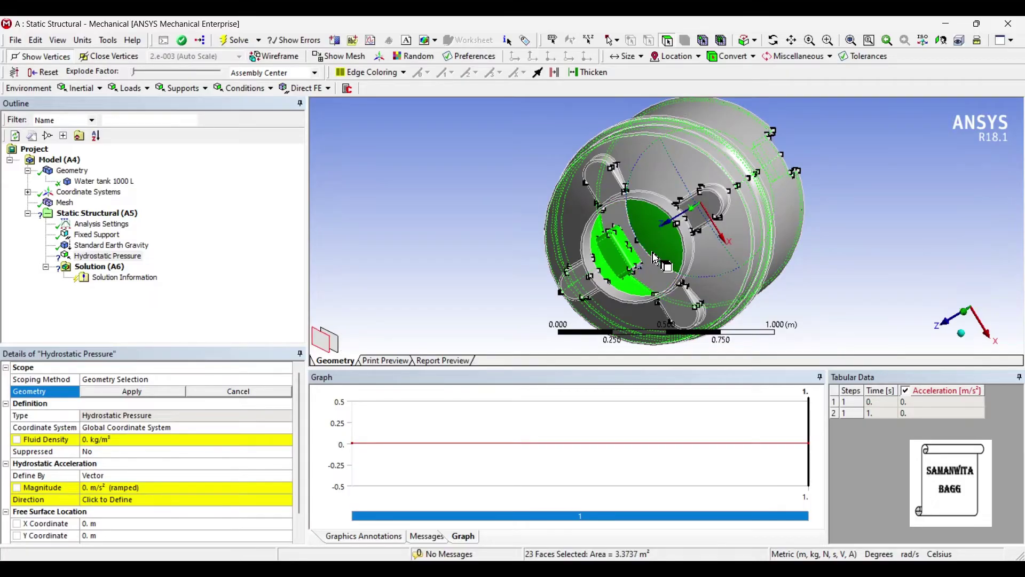
pyautogui.keyDown('ctrl'); pyautogui.click(639, 238); pyautogui.keyUp('ctrl')
pyautogui.moveTo(639, 238); pyautogui.dragTo(481, 321, button='middle')
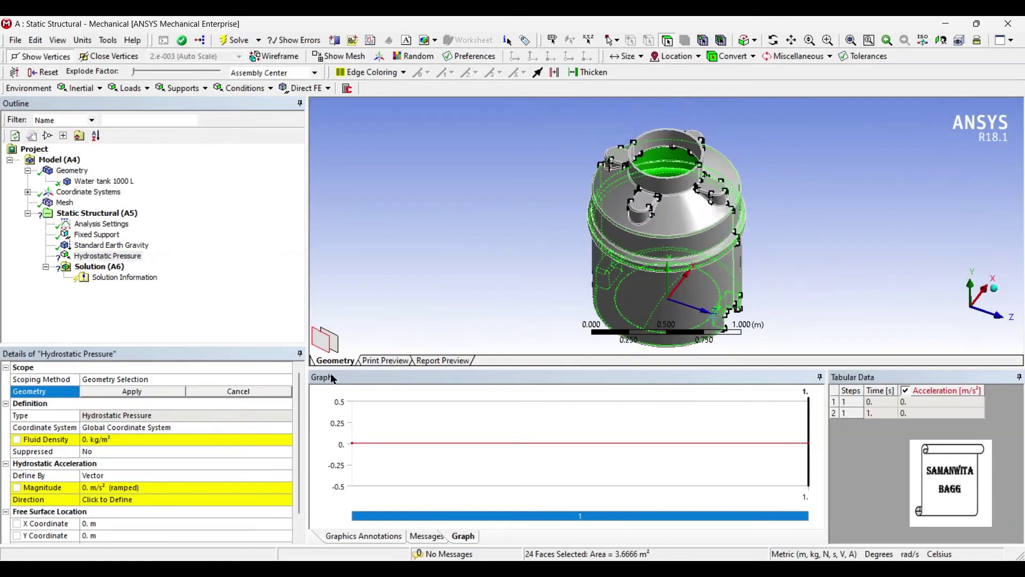
pyautogui.click(124, 398)
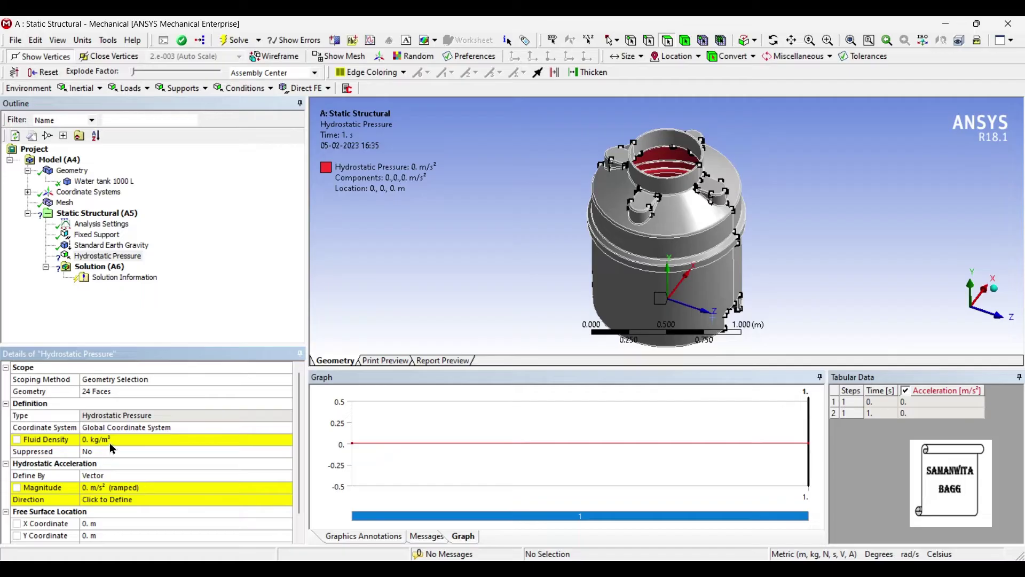
# Step: Set fluid density to 1000 kg/m³ and define acceleration by components with Y = 9.8 m/s²
pyautogui.click(107, 441)
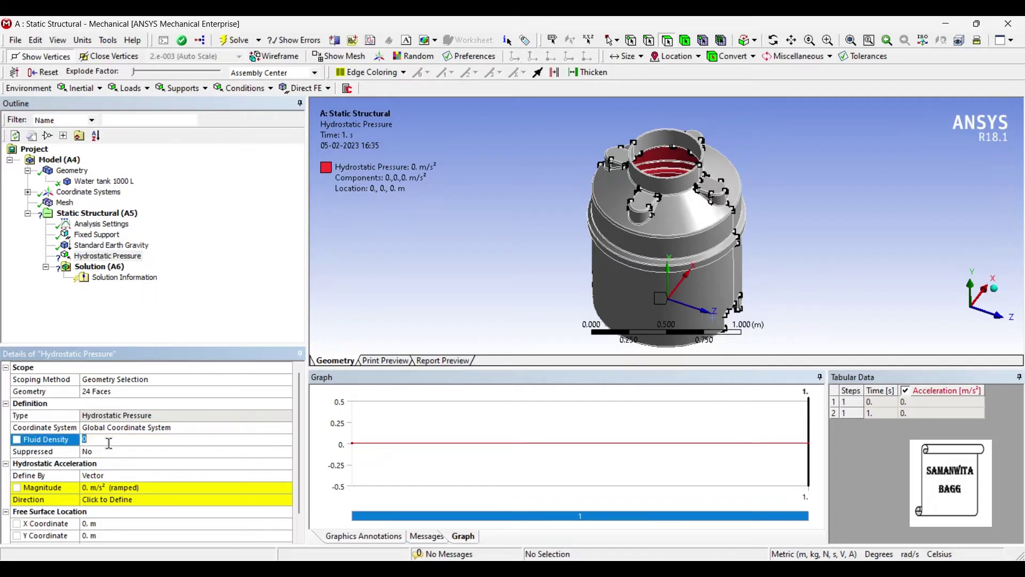
pyautogui.press('Return')
pyautogui.scroll(-1, 178, 460)
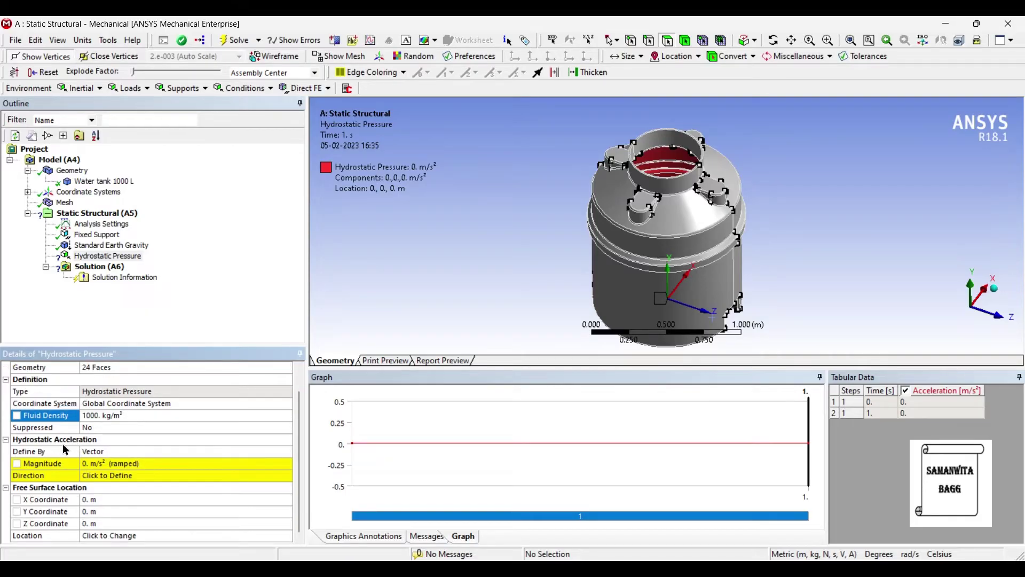
pyautogui.click(119, 453)
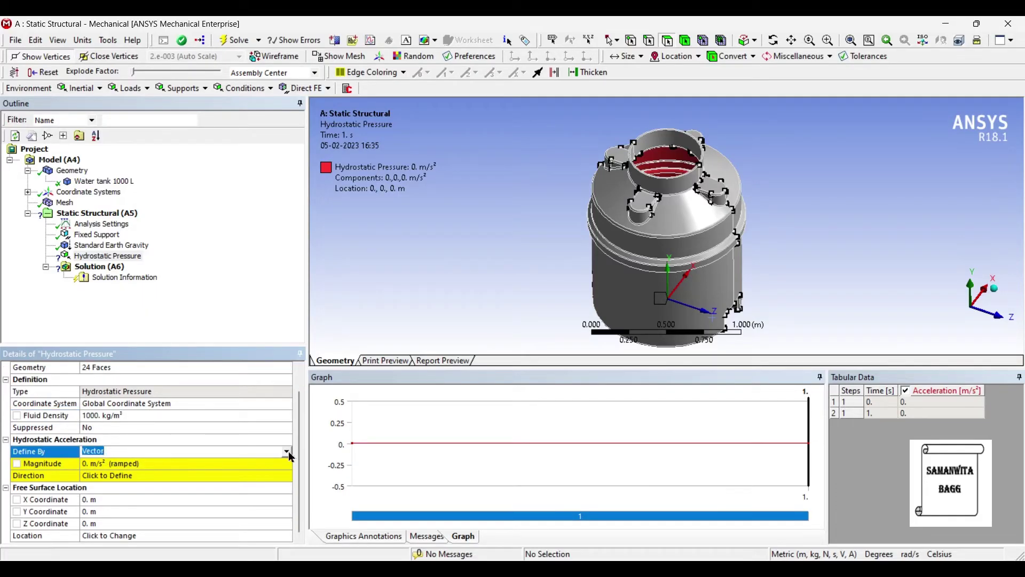
pyautogui.click(289, 453)
pyautogui.click(146, 468)
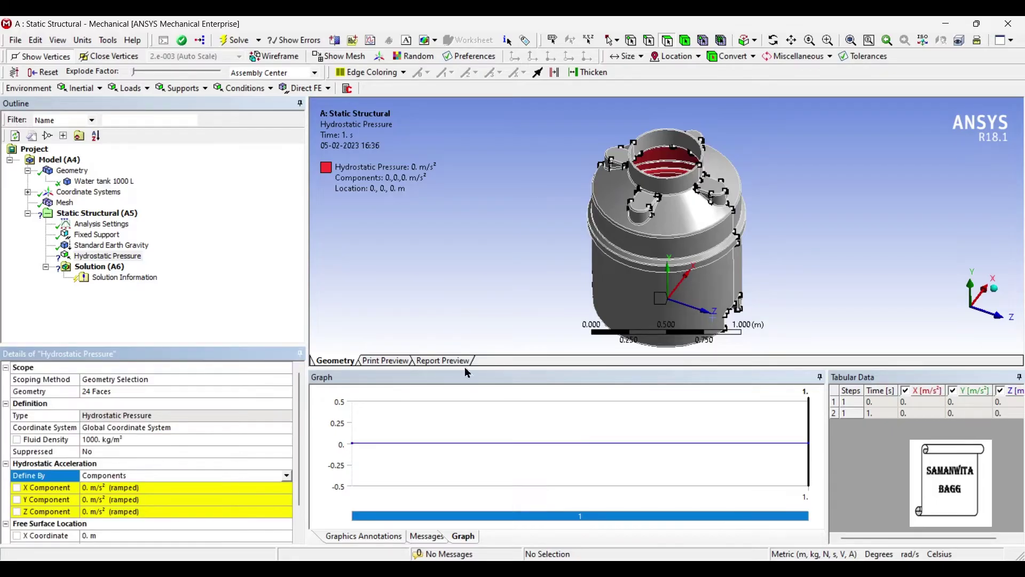
pyautogui.moveTo(614, 221); pyautogui.dragTo(617, 236, button='middle')
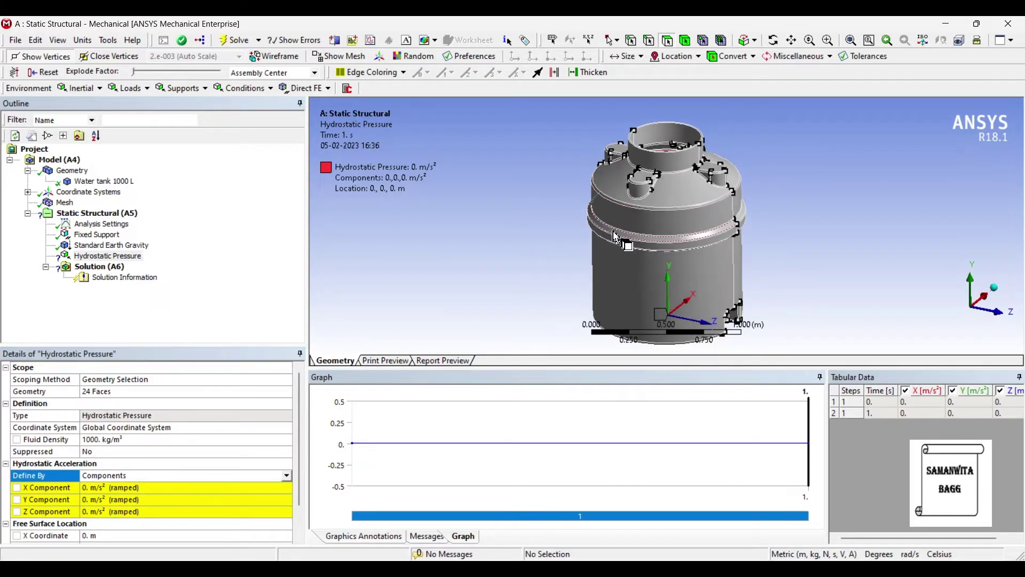
pyautogui.click(98, 500)
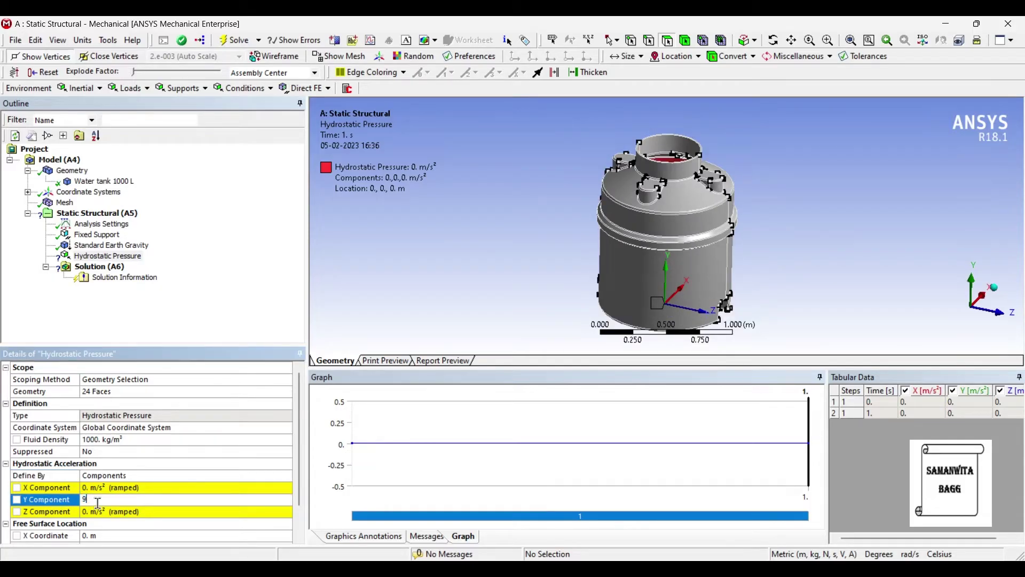
pyautogui.write('9.8')
pyautogui.press('Return')
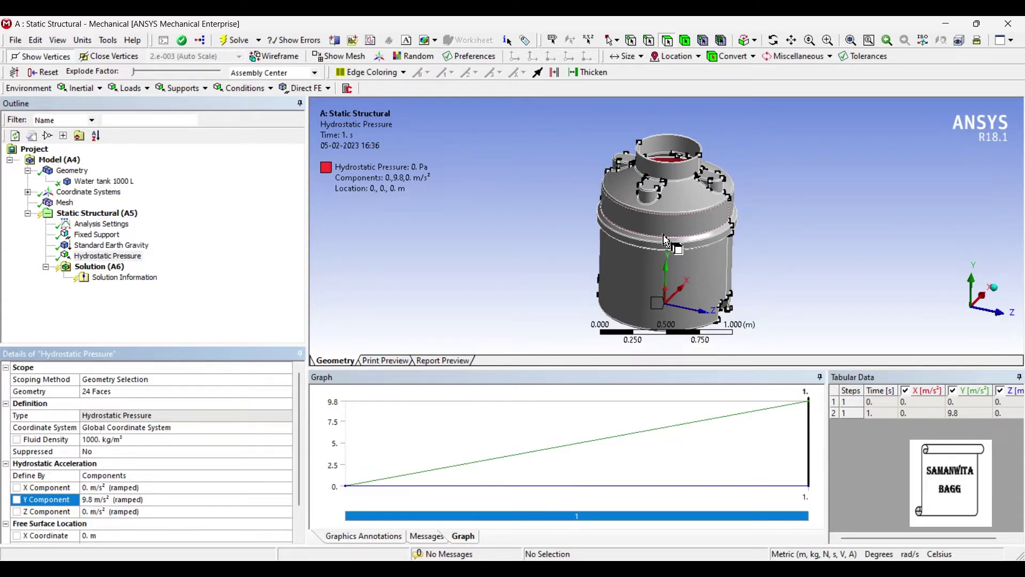
# Step: Switch units to Metric (mm, kg, N, s, mV, mA) and set the free surface Y to 1000 mm
pyautogui.scroll(-1, 194, 482)
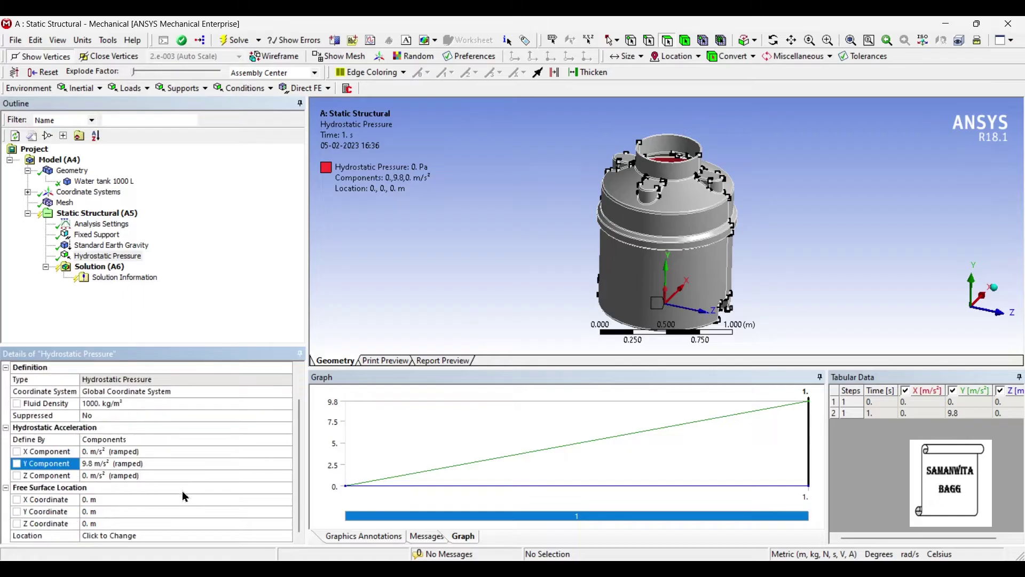
pyautogui.click(104, 512)
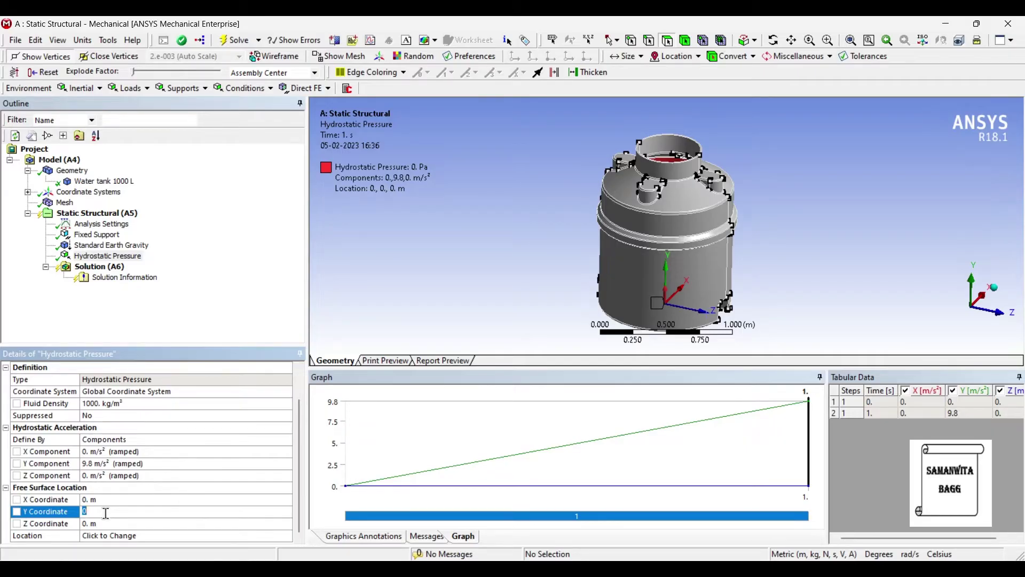
pyautogui.press('Return')
pyautogui.click(83, 40)
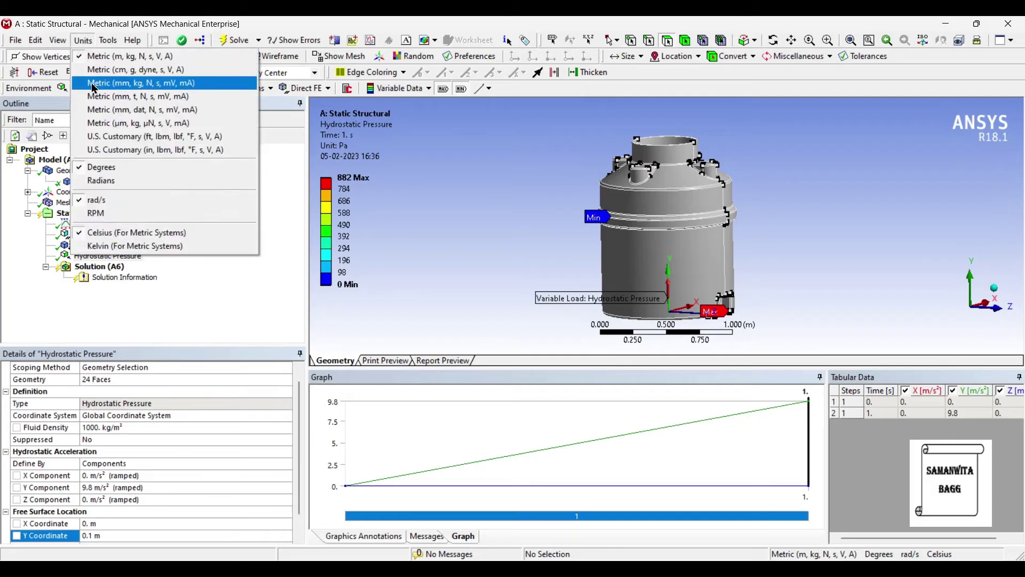
pyautogui.click(91, 81)
pyautogui.scroll(-1, 131, 475)
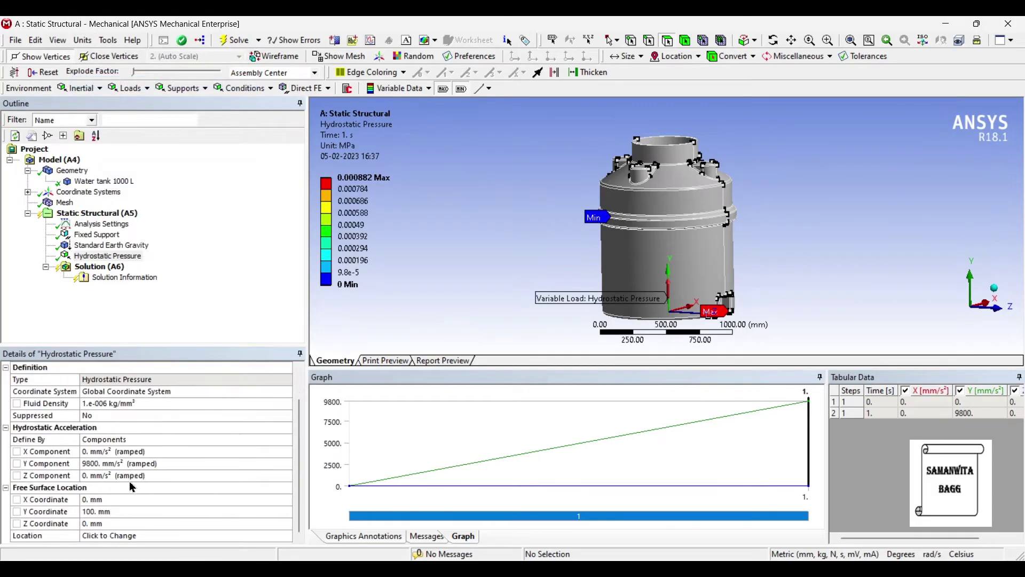
pyautogui.click(99, 513)
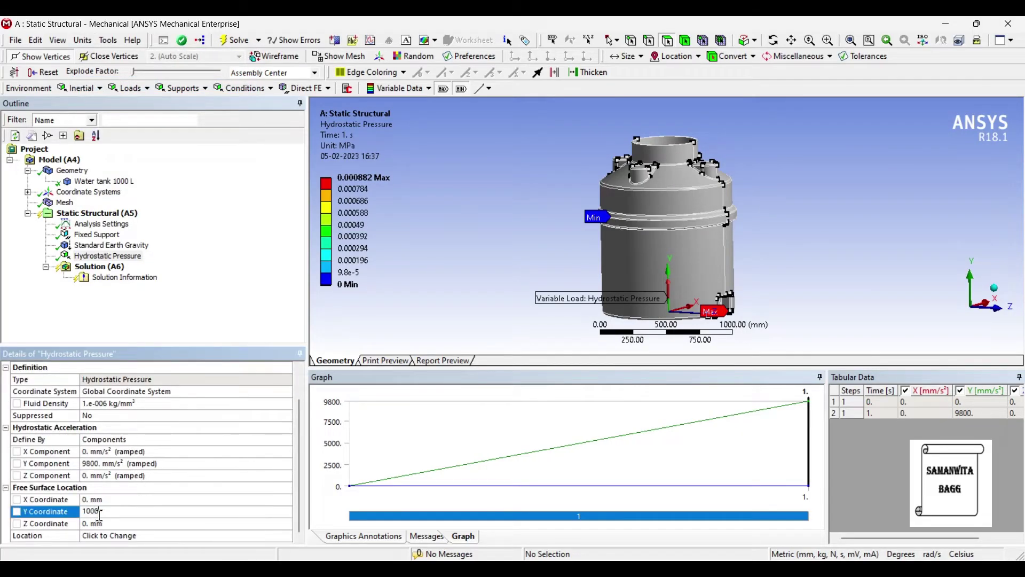
pyautogui.press('Return')
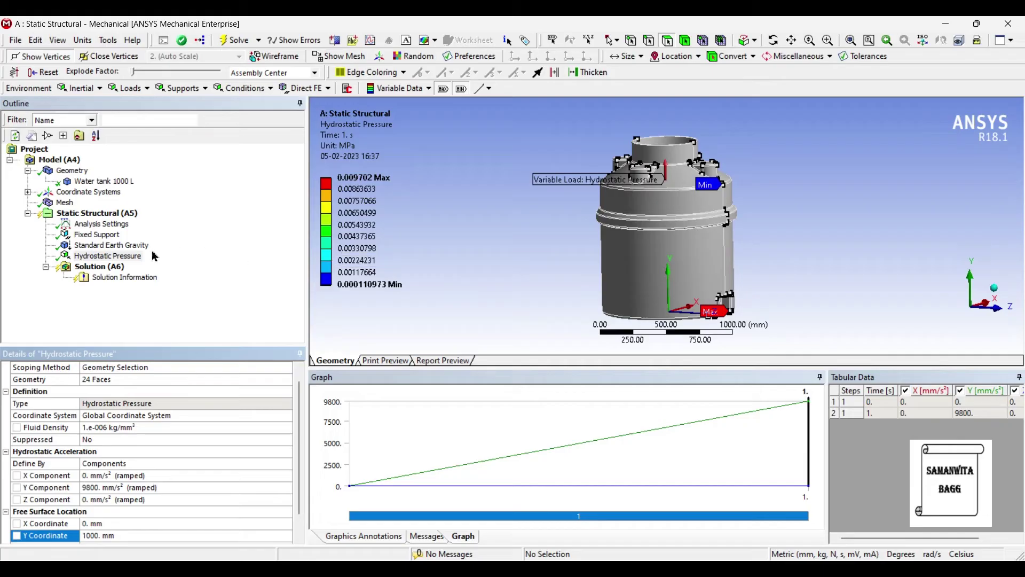
pyautogui.scroll(1, 104, 478)
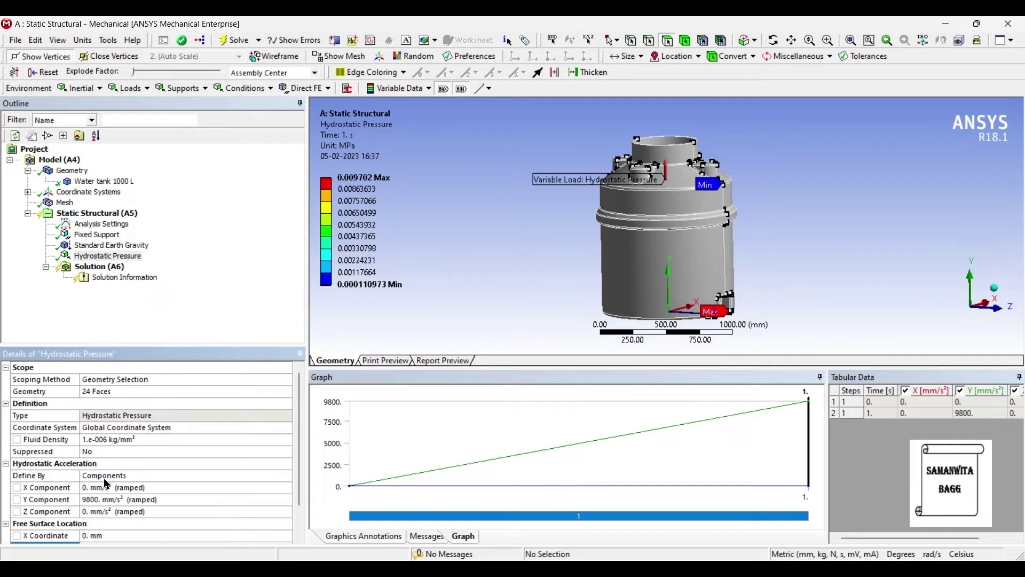
pyautogui.click(110, 267)
# Step: Insert Total Deformation, Equivalent Stress and Equivalent Elastic Strain results under Solution
pyautogui.rightClick(110, 270)
pyautogui.moveTo(160, 273)
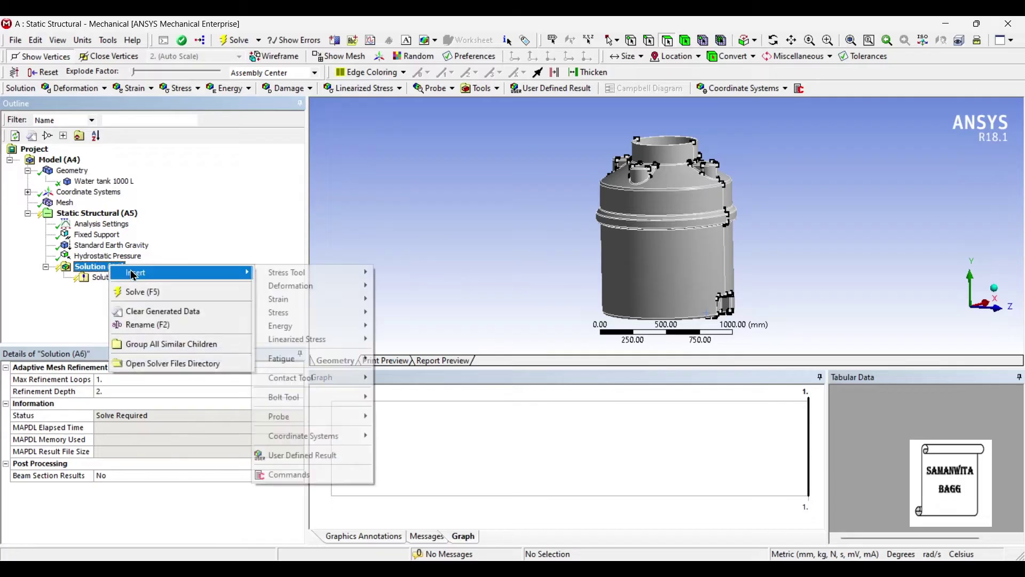
pyautogui.moveTo(304, 293)
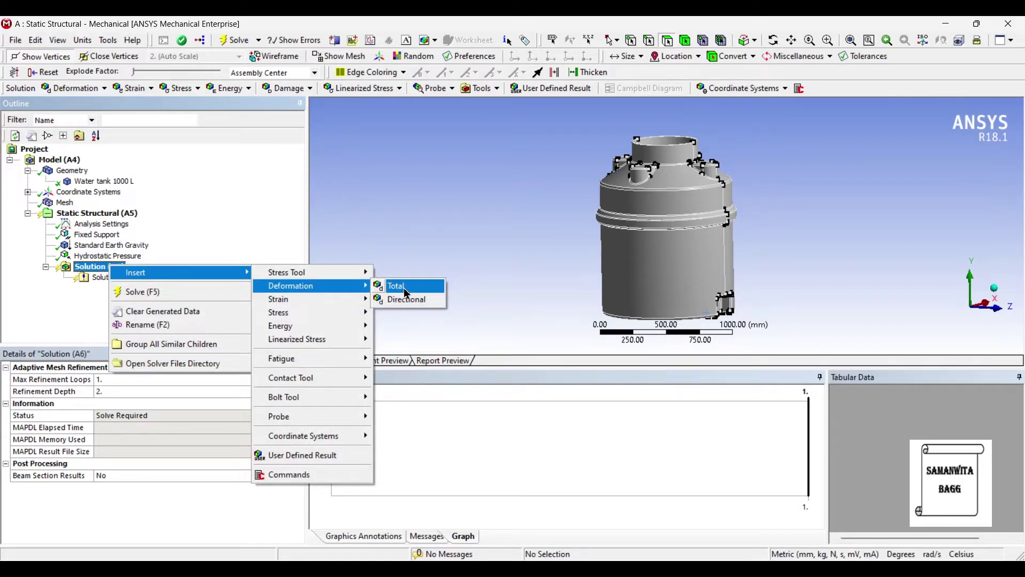
pyautogui.click(407, 287)
pyautogui.rightClick(104, 268)
pyautogui.moveTo(151, 279)
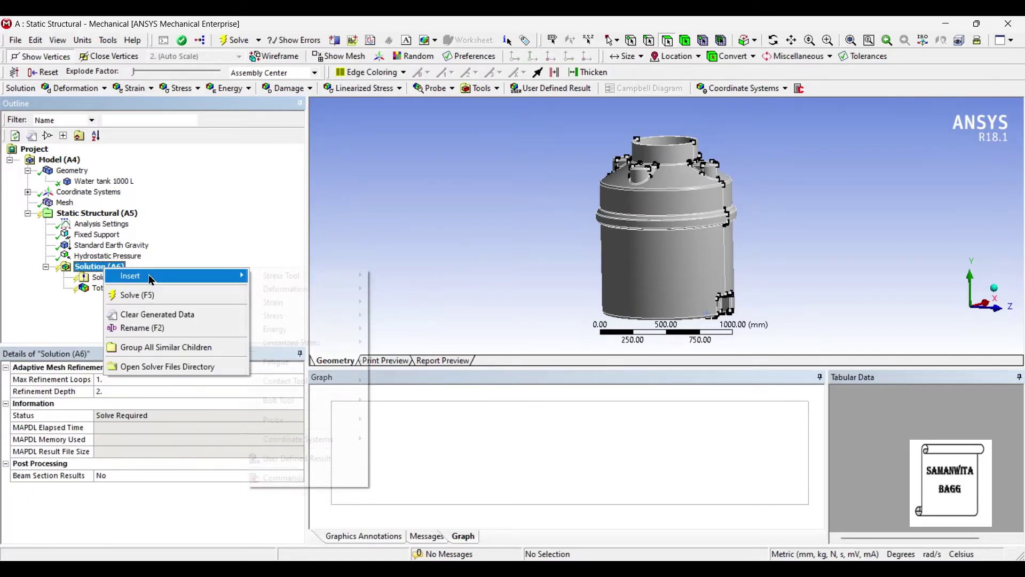
pyautogui.moveTo(303, 318)
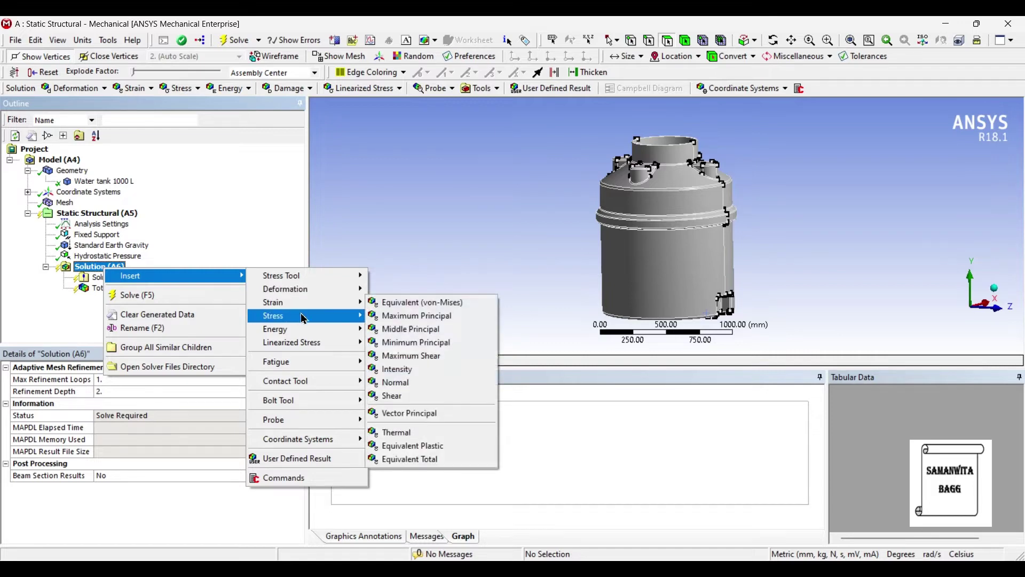
pyautogui.click(401, 320)
pyautogui.click(100, 266)
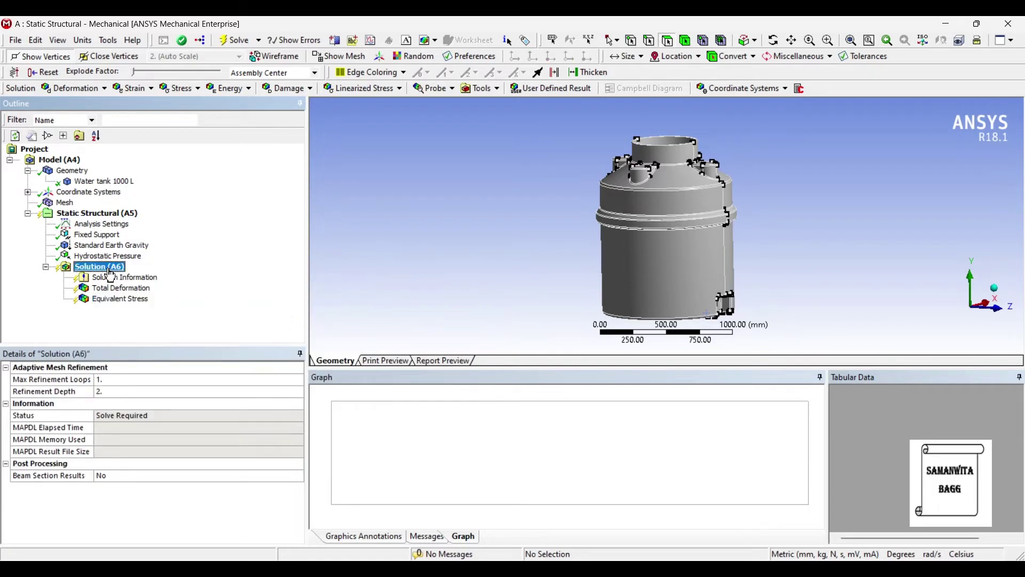
pyautogui.rightClick(104, 268)
pyautogui.moveTo(160, 275)
pyautogui.moveTo(299, 302)
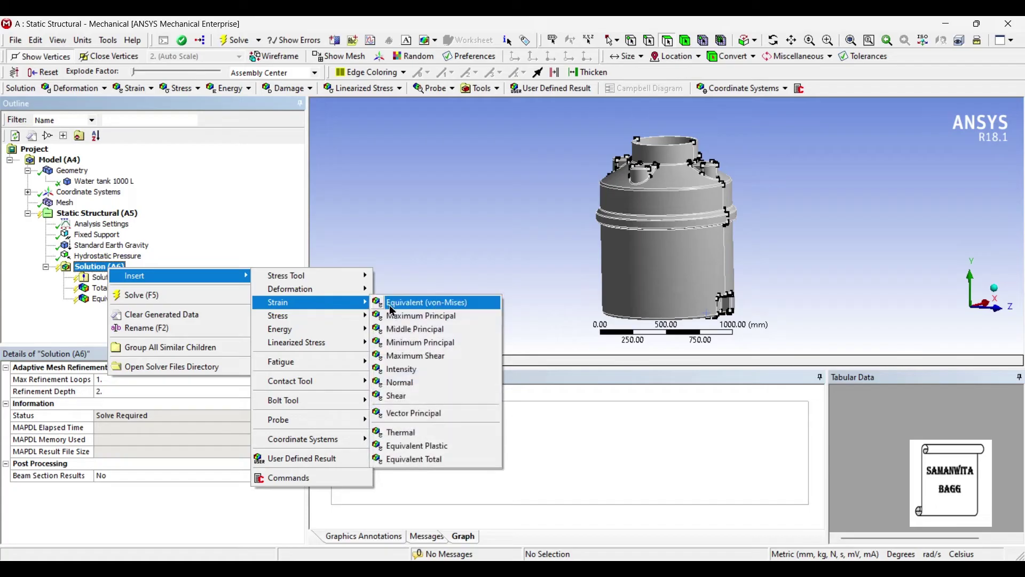
pyautogui.click(393, 305)
# Step: Add an X-axis Directional Deformation result and a Stress Tool, then solve the full-tank case
pyautogui.click(99, 269)
pyautogui.rightClick(99, 269)
pyautogui.moveTo(161, 276)
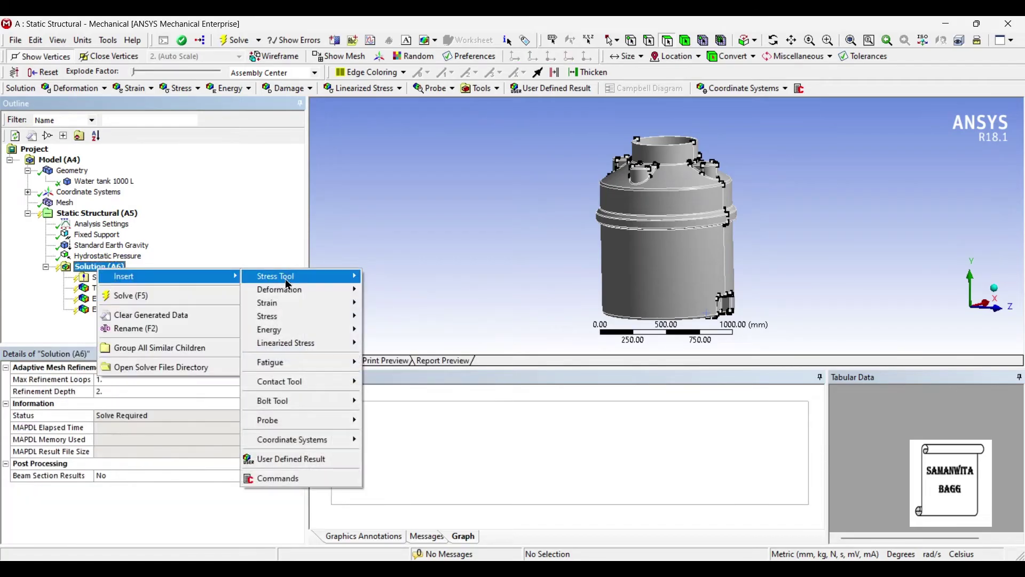
pyautogui.moveTo(295, 281)
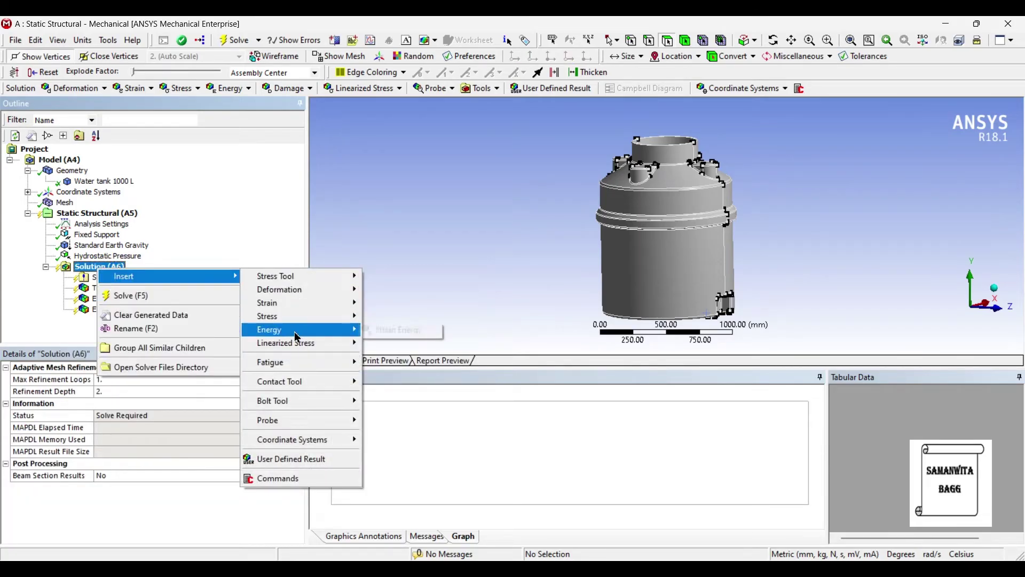
pyautogui.click(392, 303)
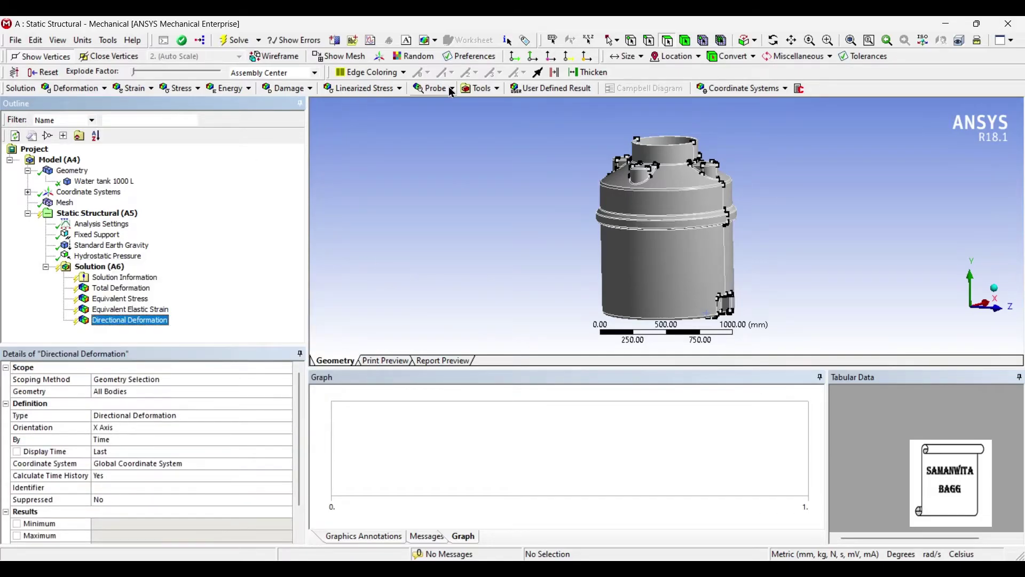
pyautogui.click(480, 88)
pyautogui.click(489, 103)
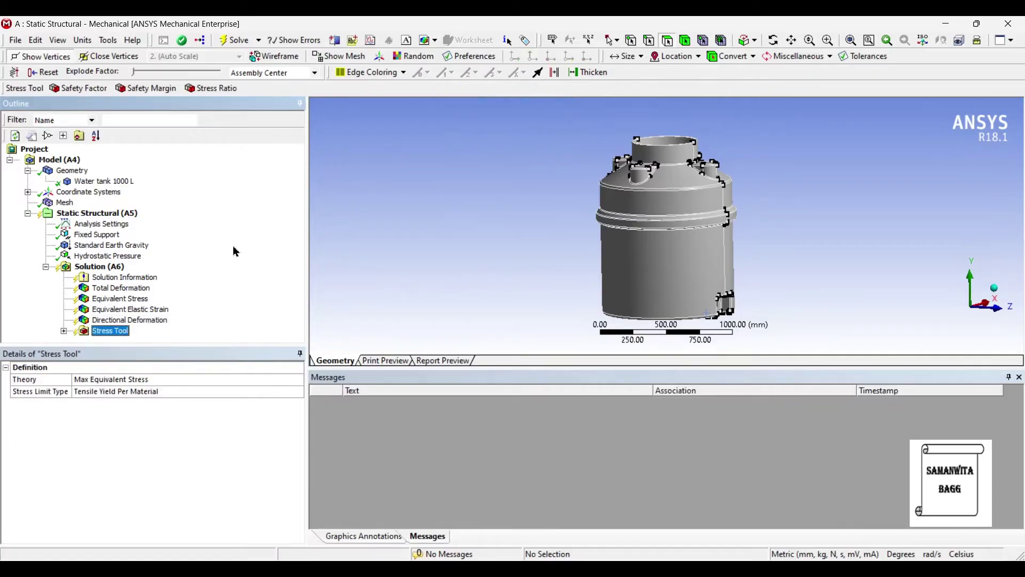
pyautogui.click(101, 267)
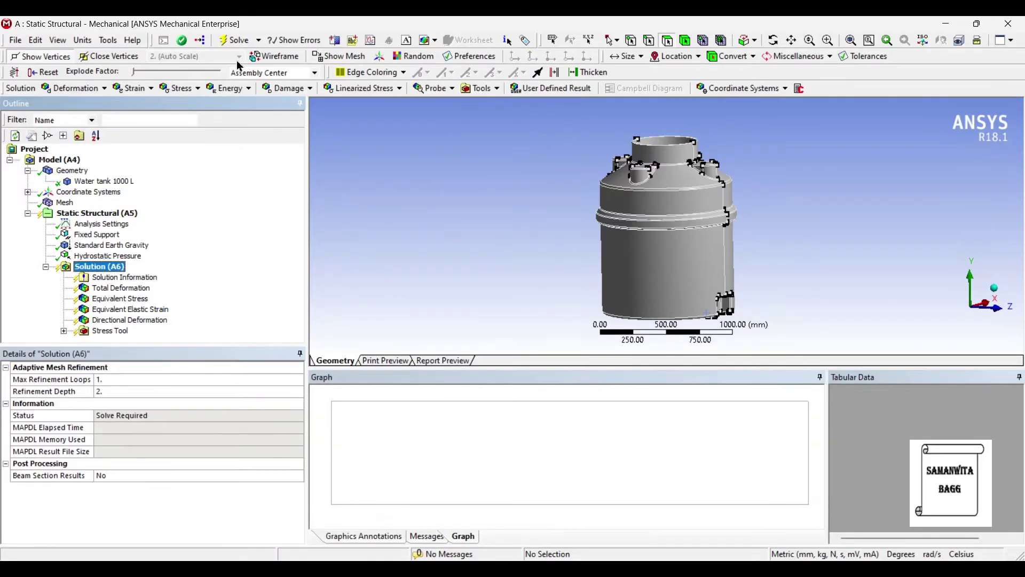
pyautogui.click(235, 40)
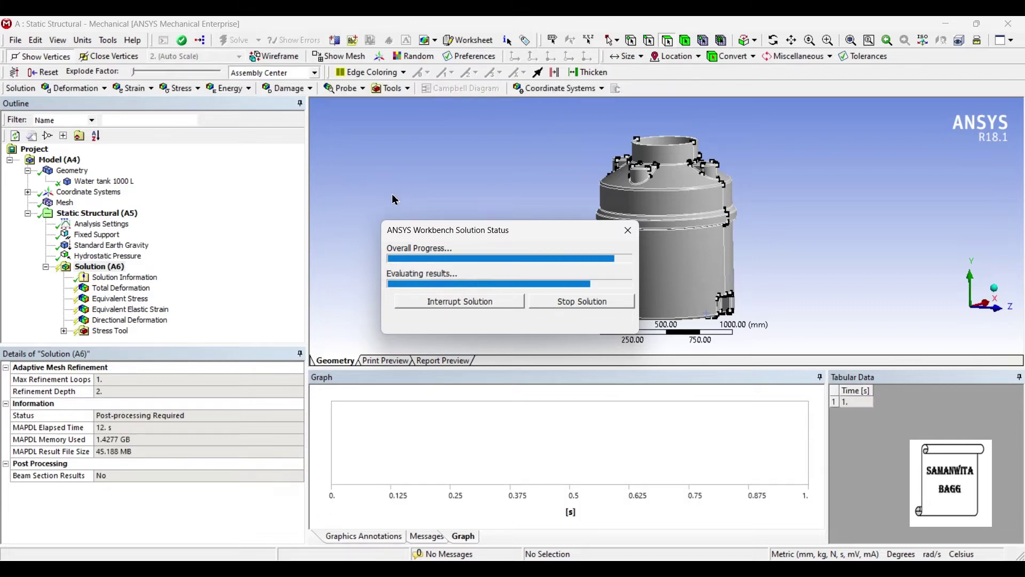
# Step: Review total deformation (max 0.0023355 mm), animate equivalent stress (max 1.2463 MPa), then show elastic strain
pyautogui.click(115, 289)
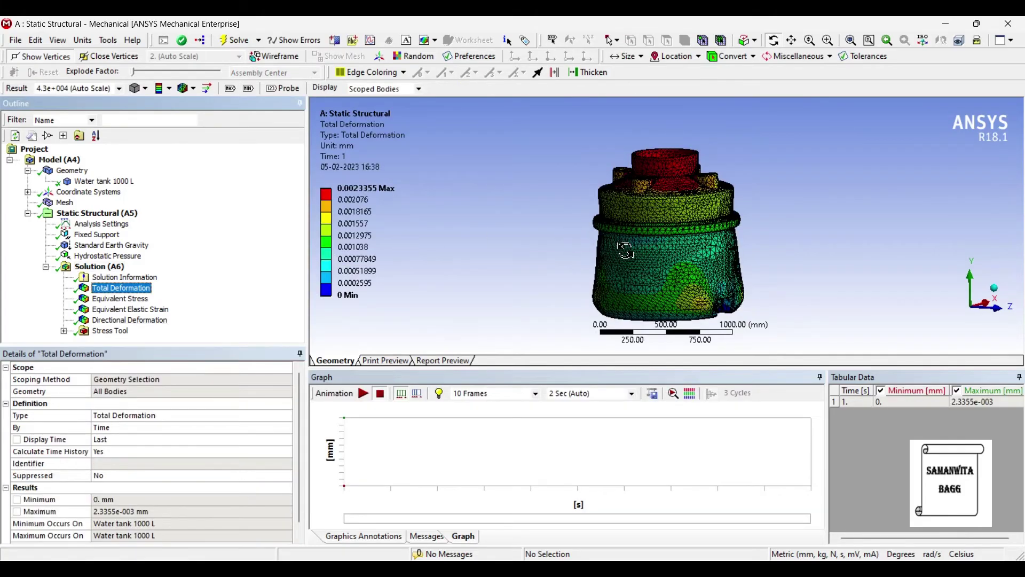
pyautogui.moveTo(622, 245); pyautogui.dragTo(605, 248)
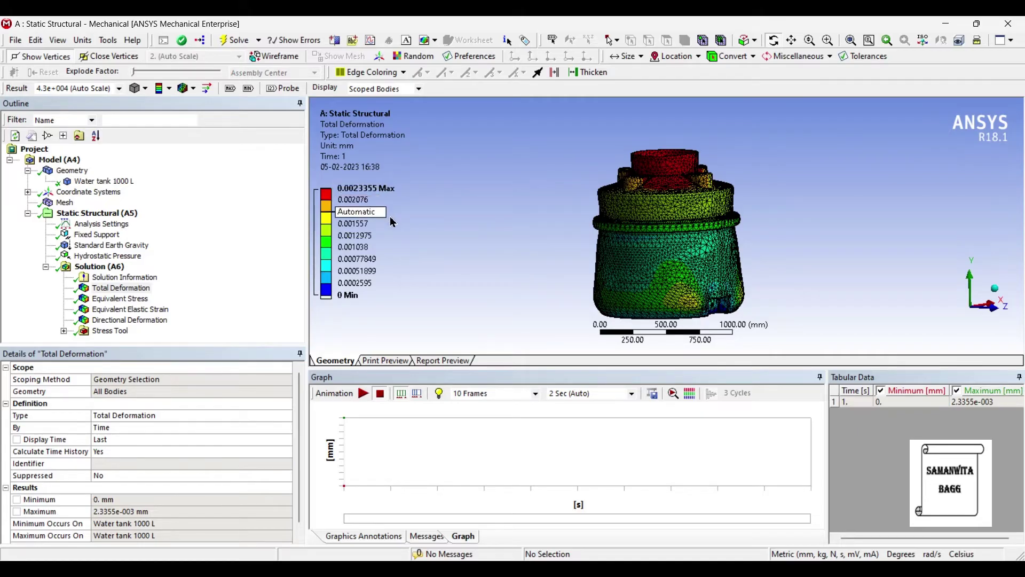
pyautogui.click(141, 302)
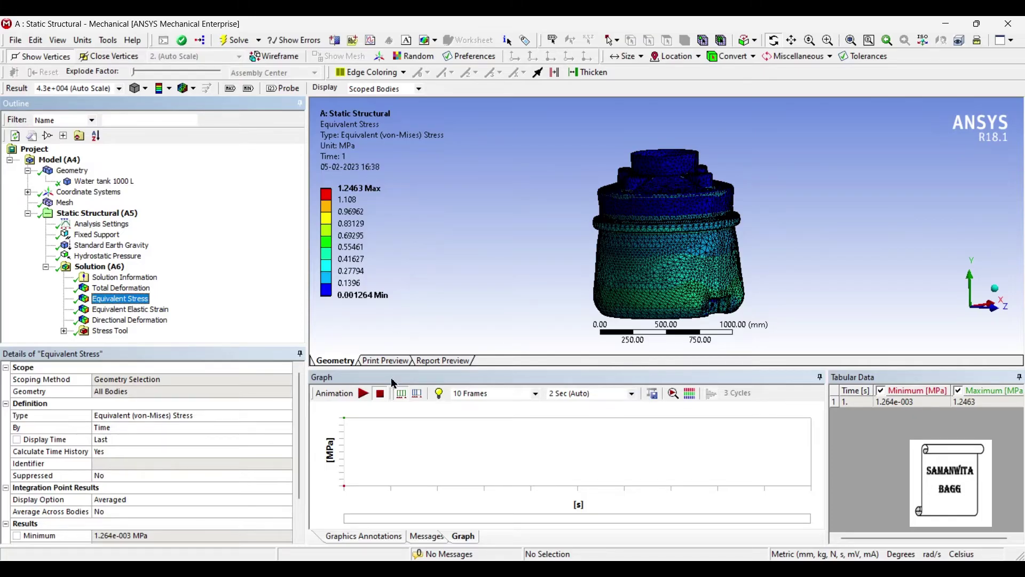
pyautogui.click(364, 394)
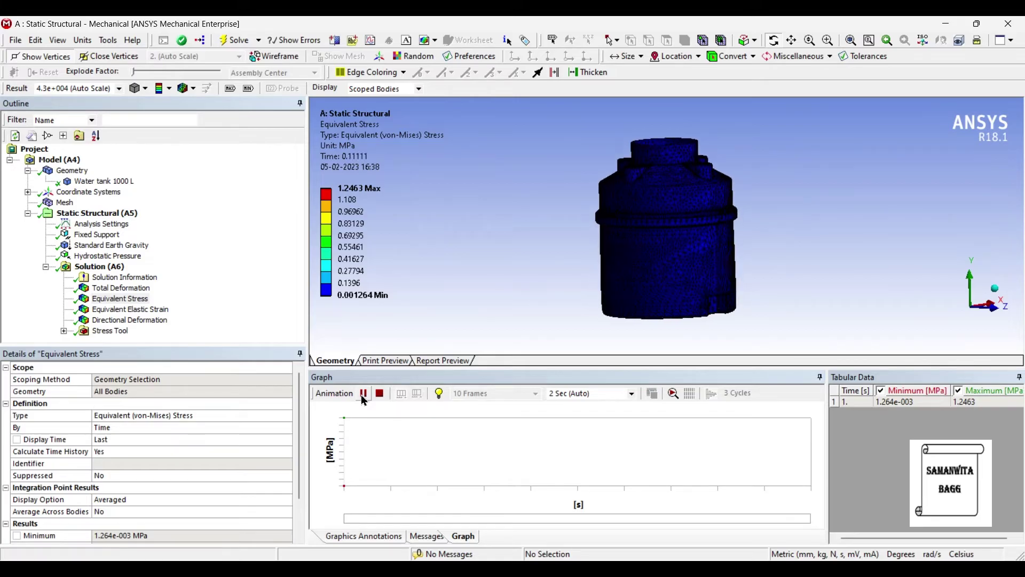
pyautogui.click(364, 393)
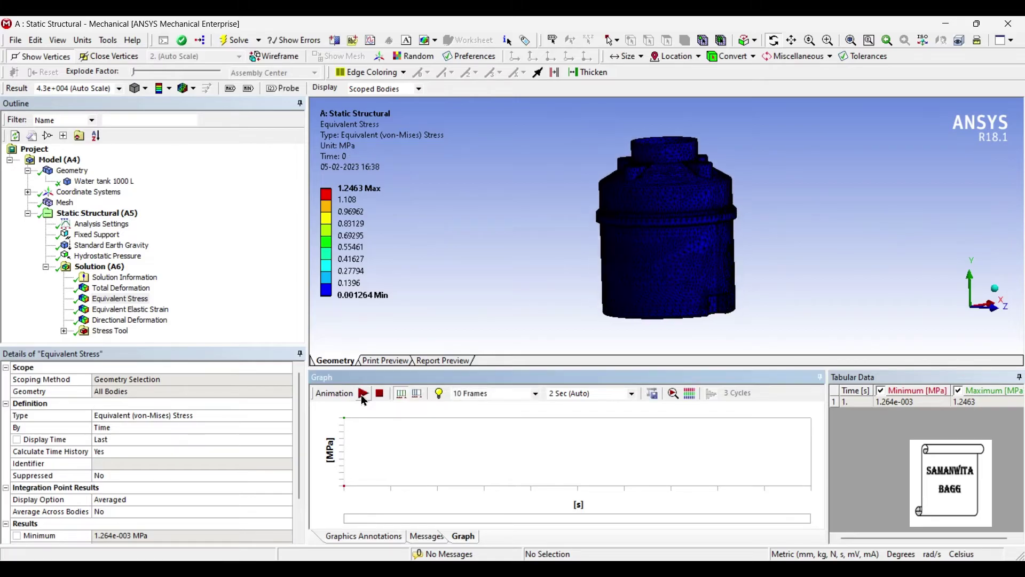
pyautogui.click(140, 310)
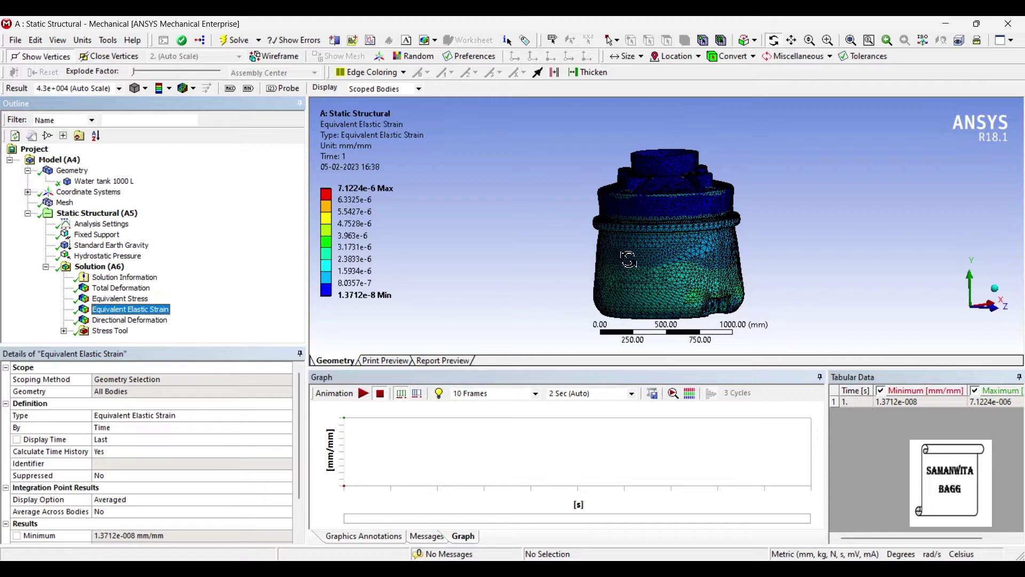
# Step: Inspect the strain and X directional deformation results, editing a contour legend level
pyautogui.moveTo(645, 259); pyautogui.dragTo(583, 287, button='middle')
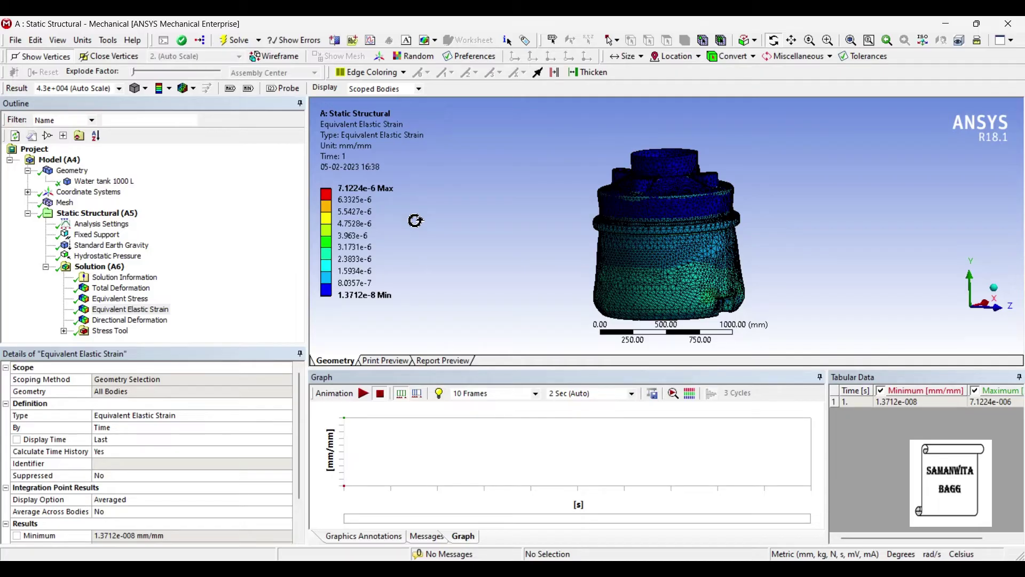
pyautogui.click(130, 321)
pyautogui.moveTo(638, 260); pyautogui.dragTo(600, 261, button='middle')
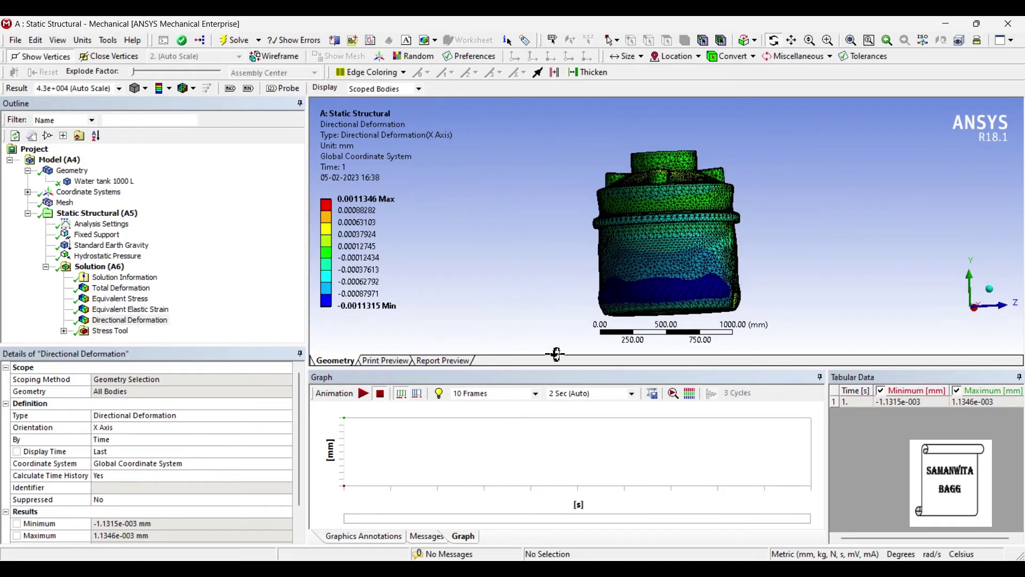
pyautogui.click(337, 211)
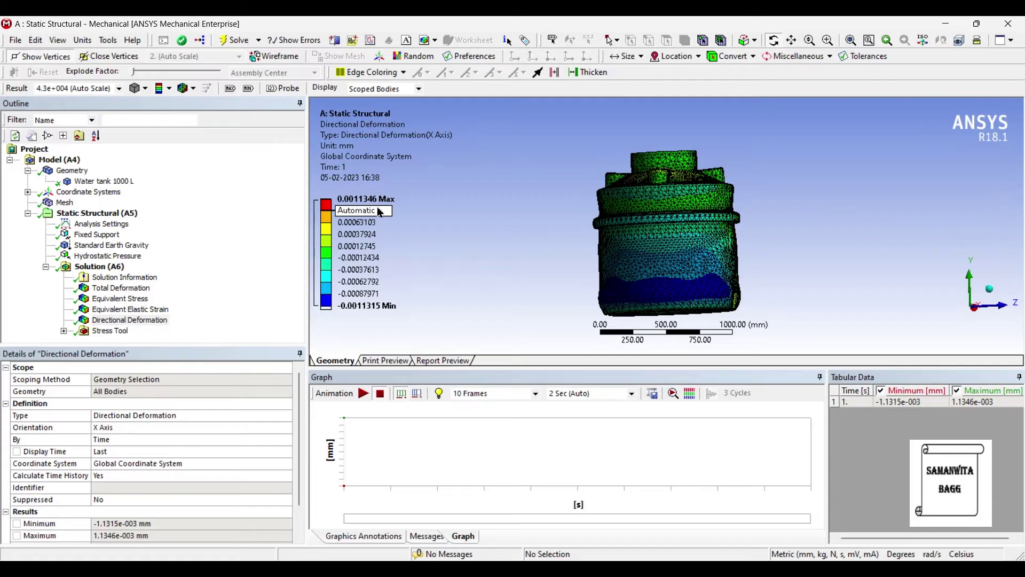
# Step: Show the Stress Tool safety factor (15 throughout), then Total Deformation and the tank body's Structural Steel details
pyautogui.click(113, 332)
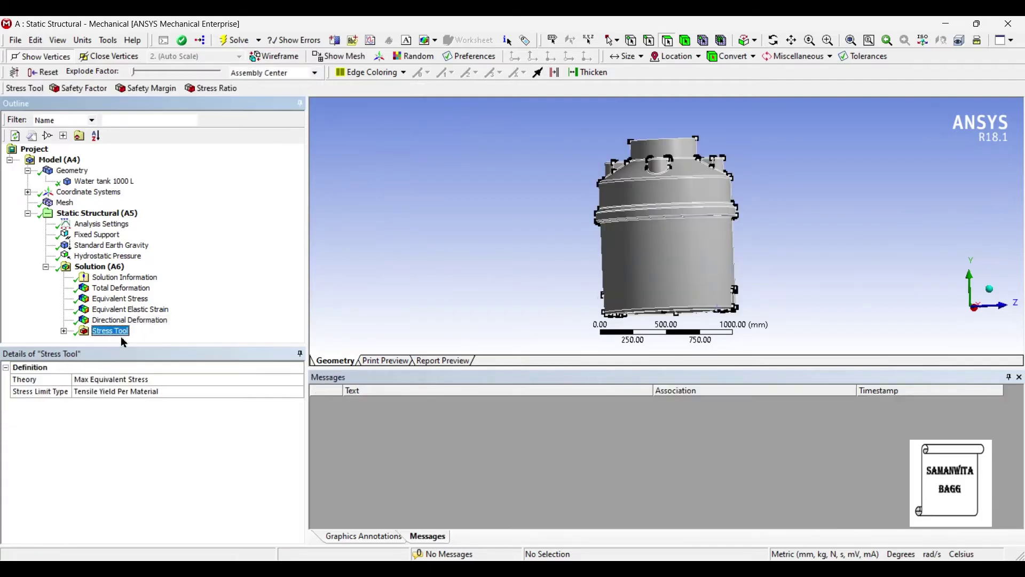
pyautogui.click(63, 331)
pyautogui.click(142, 332)
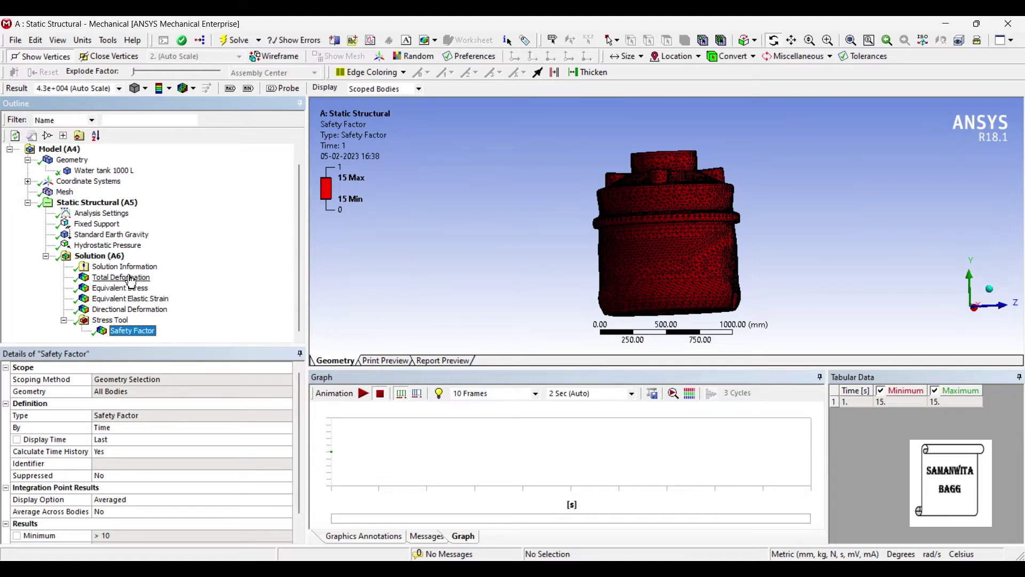
pyautogui.click(121, 277)
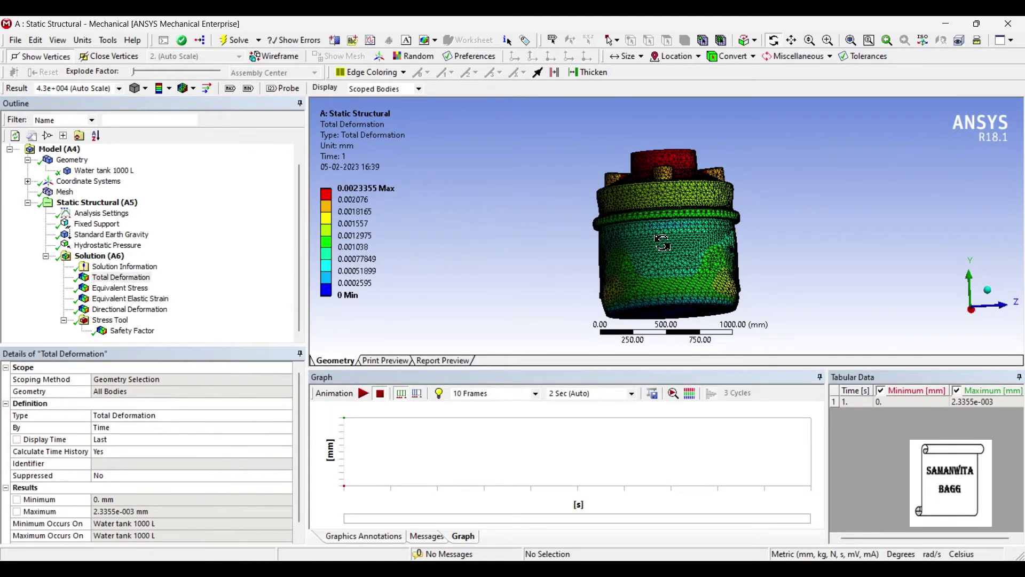
pyautogui.click(104, 170)
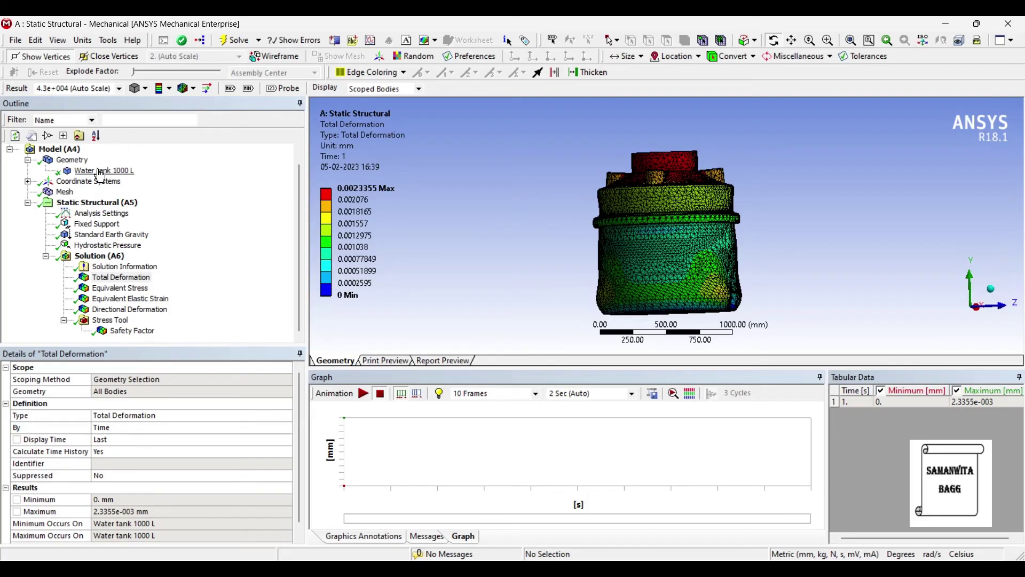
# Step: Start a new material from the water tank's Material Assignment, opening Engineering Data
pyautogui.click(159, 464)
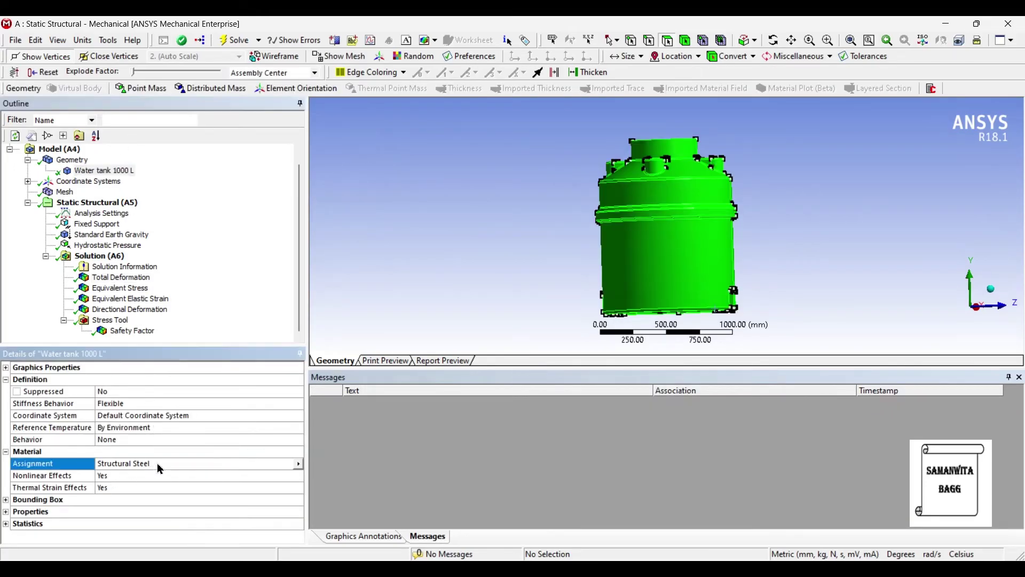
pyautogui.click(298, 463)
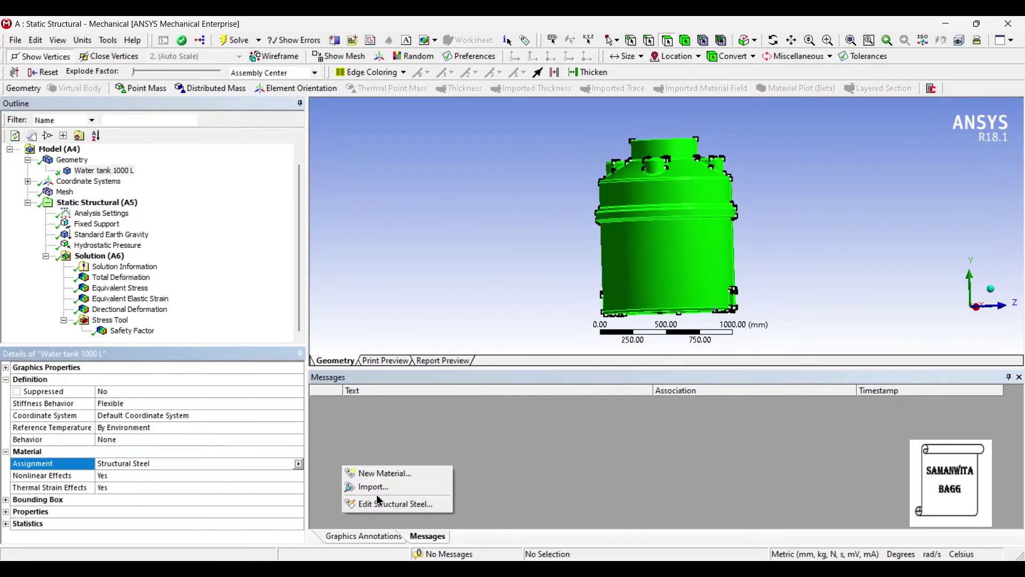
pyautogui.click(386, 474)
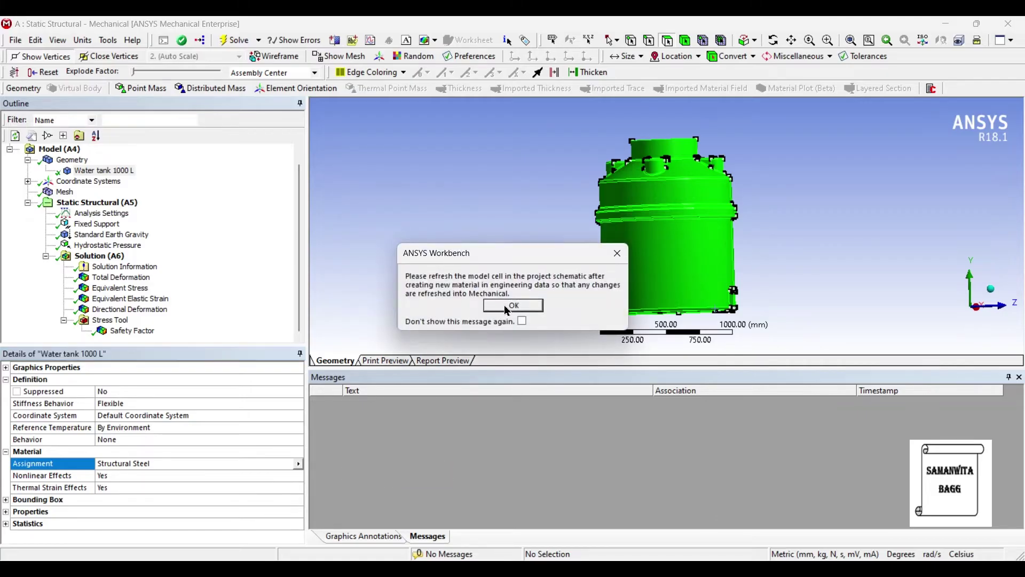
pyautogui.click(507, 306)
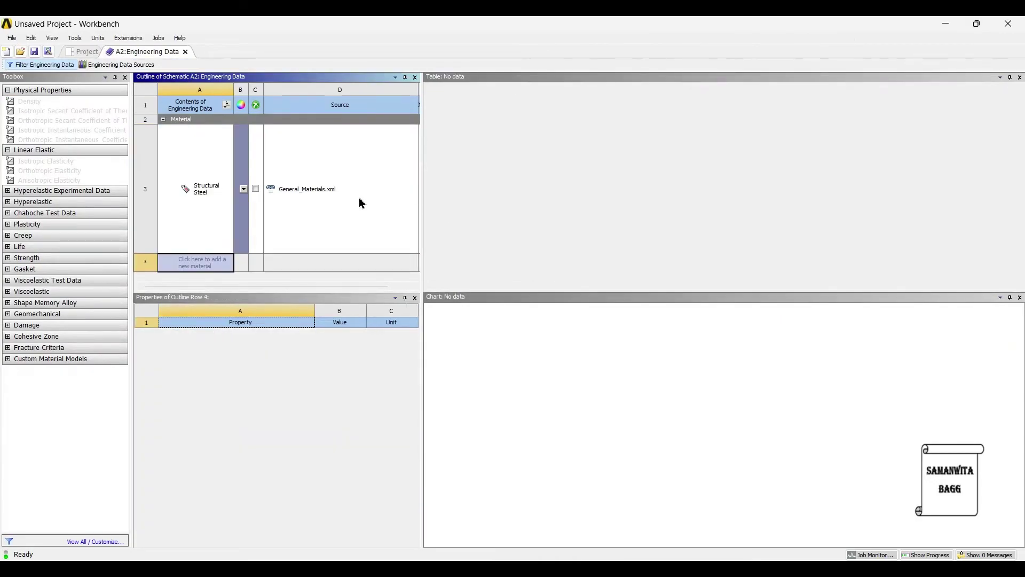
# Step: Add Polyethylene from the General Materials library to the project's engineering data
pyautogui.click(117, 65)
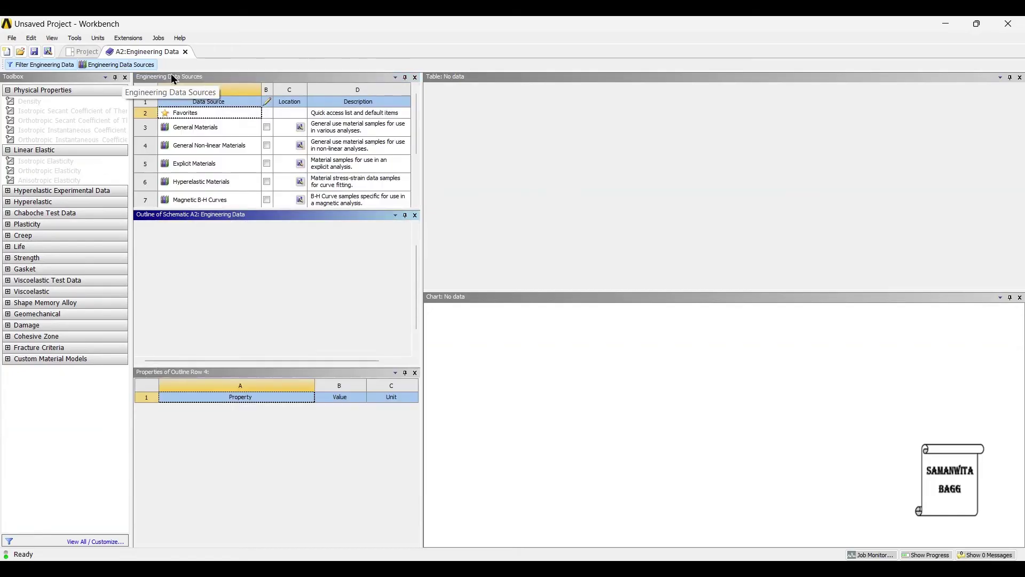
pyautogui.click(201, 131)
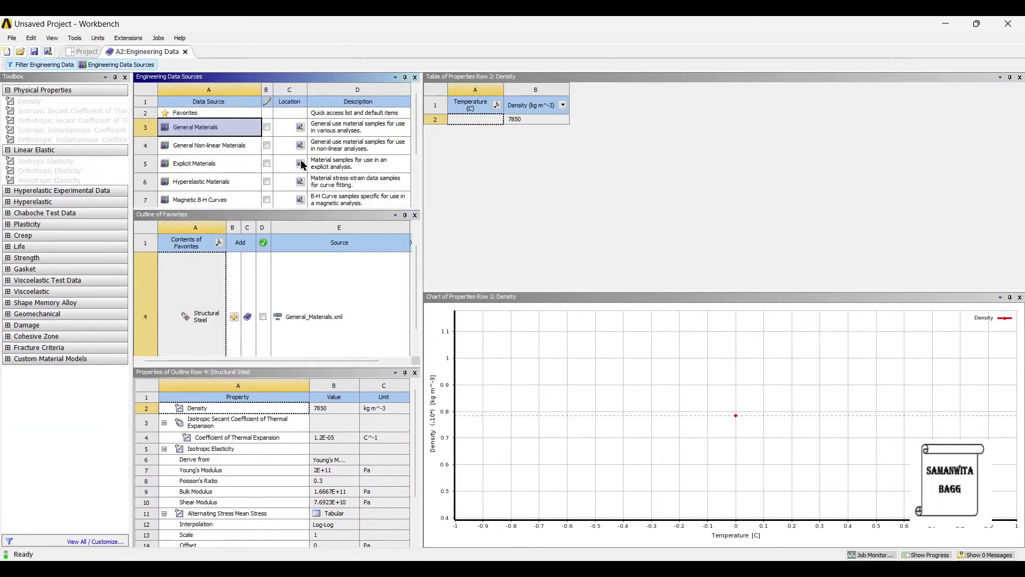
pyautogui.scroll(2, 211, 305)
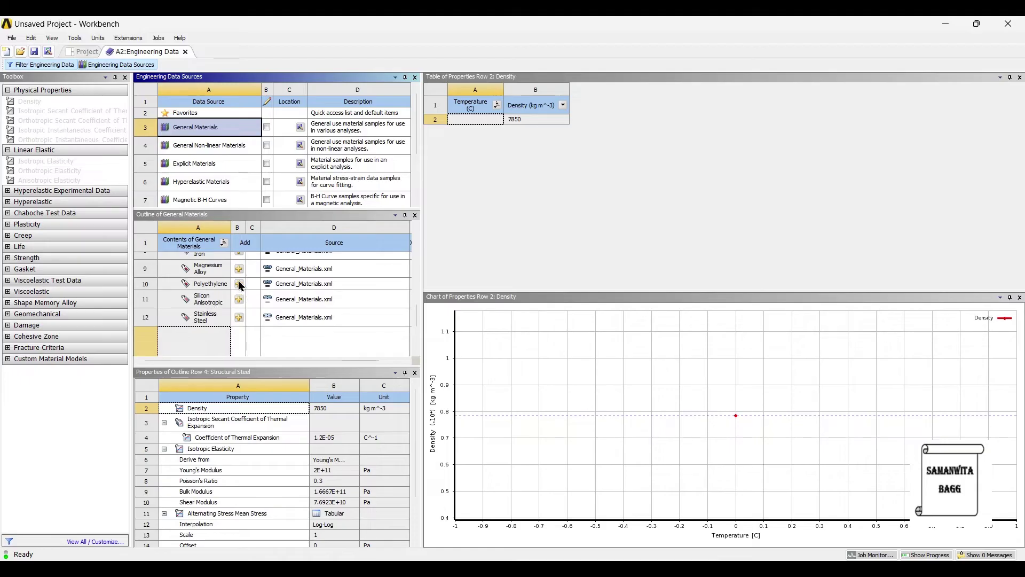
pyautogui.scroll(-2, 240, 291)
pyautogui.click(255, 312)
pyautogui.scroll(4, 222, 299)
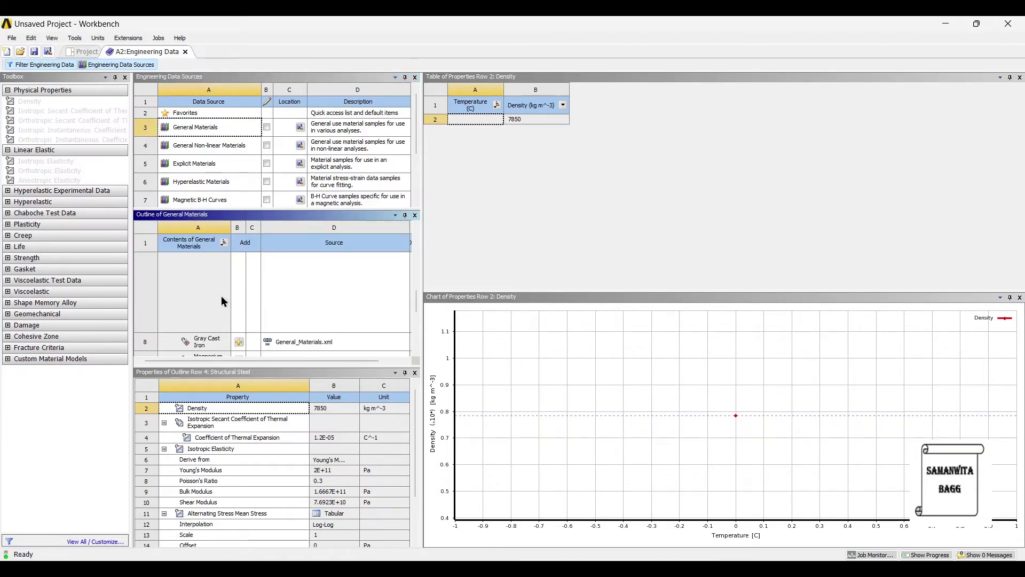
pyautogui.scroll(-3, 224, 306)
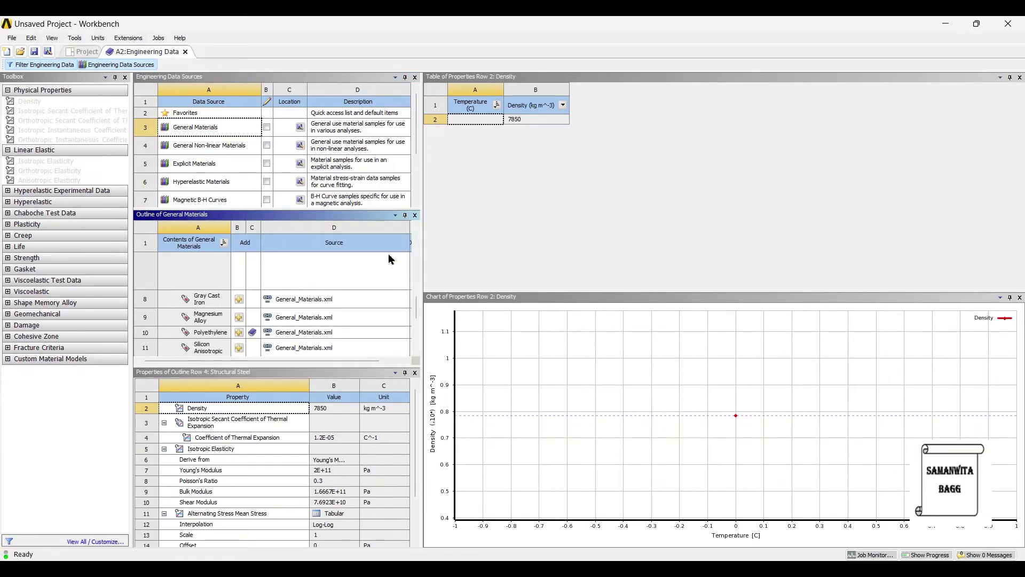
pyautogui.moveTo(425, 248); pyautogui.dragTo(729, 246)
pyautogui.scroll(-2, 271, 328)
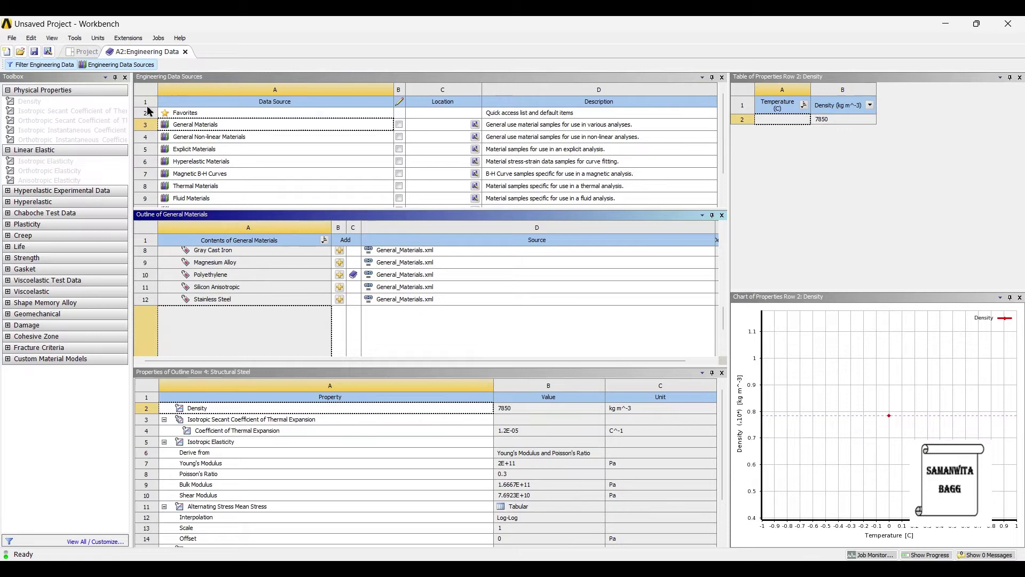
pyautogui.click(89, 53)
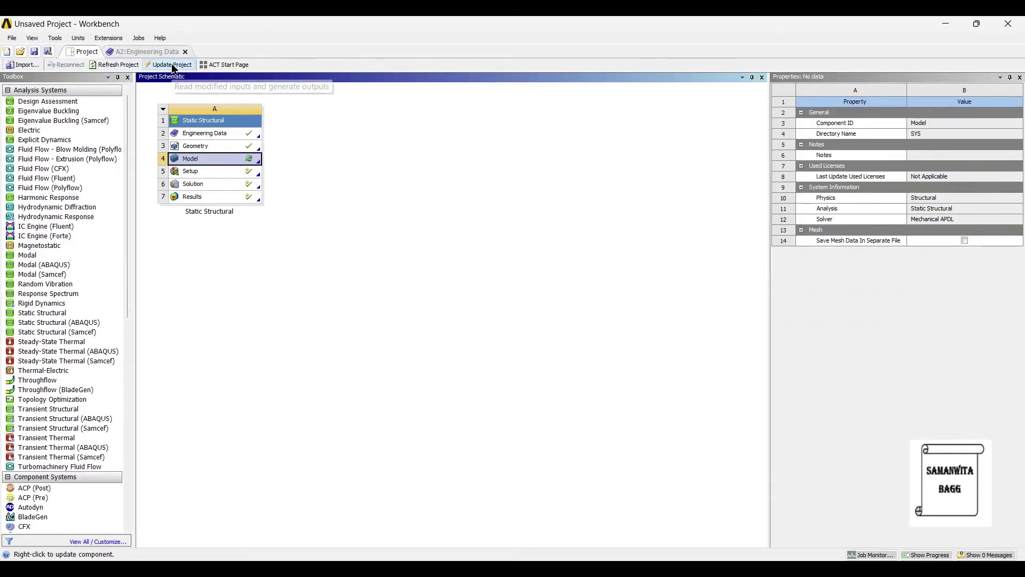
# Step: Update the project, assign Polyethylene to Water tank 1000 L, and re-solve Solution (A6)
pyautogui.click(171, 65)
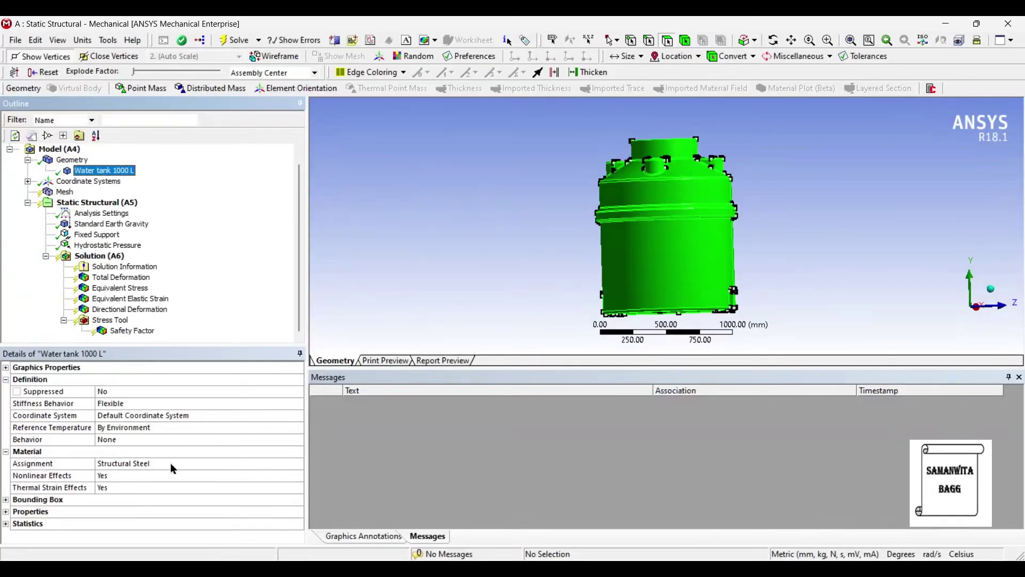
pyautogui.click(171, 462)
pyautogui.click(300, 464)
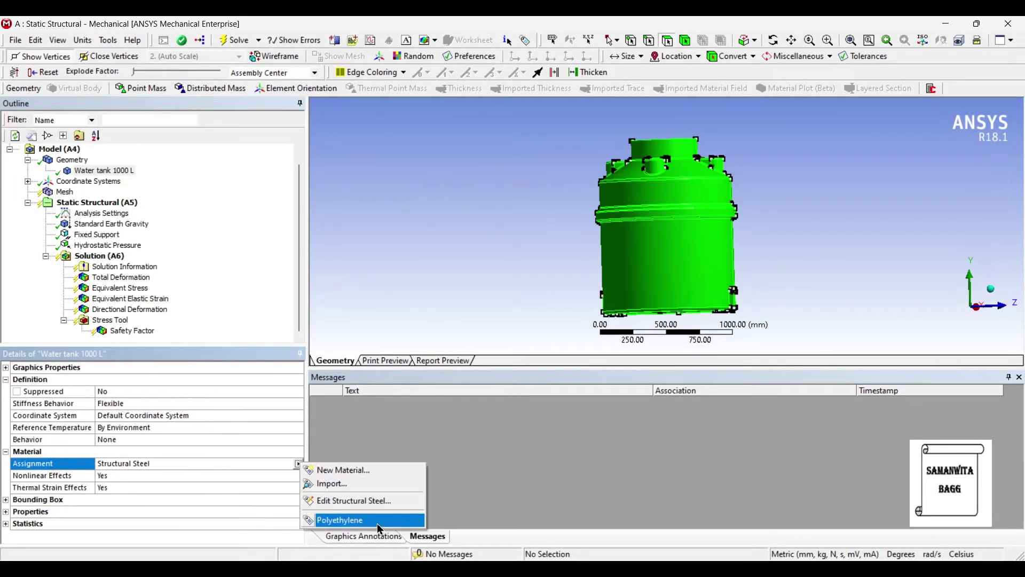
pyautogui.click(374, 519)
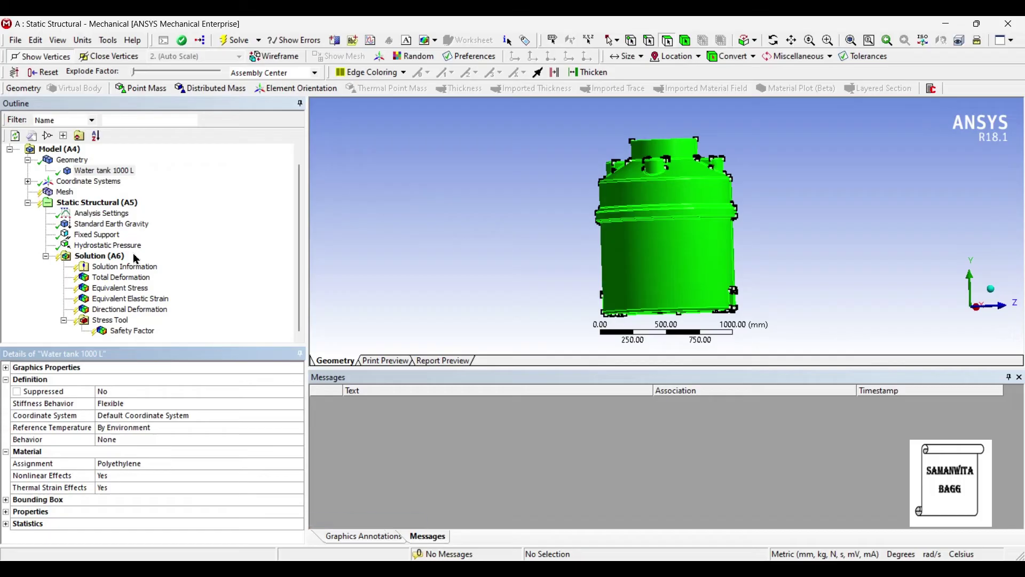
pyautogui.click(99, 256)
pyautogui.click(235, 38)
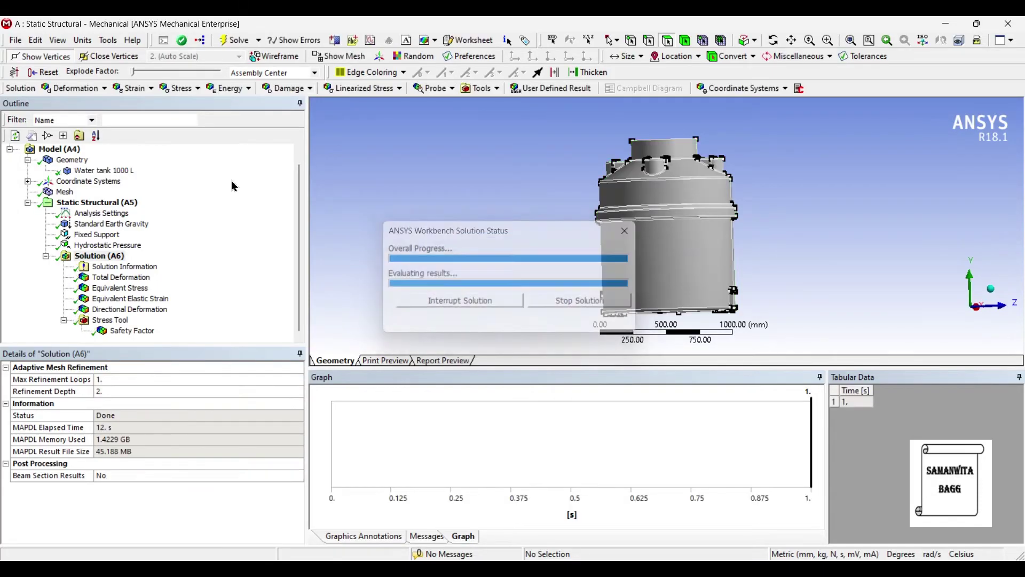
# Step: Animate the full-tank Total Deformation and Equivalent Stress results
pyautogui.click(135, 330)
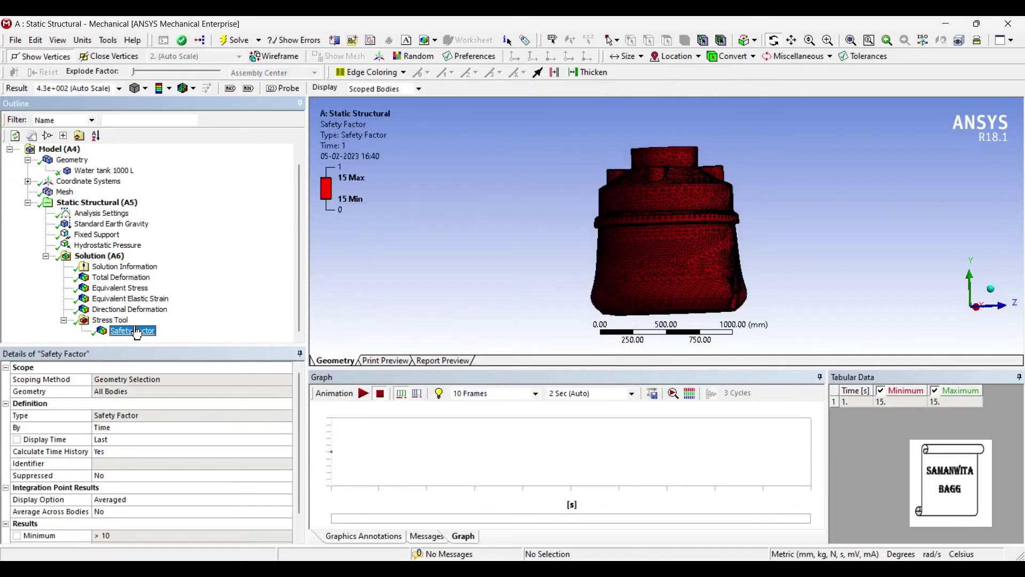
pyautogui.click(124, 278)
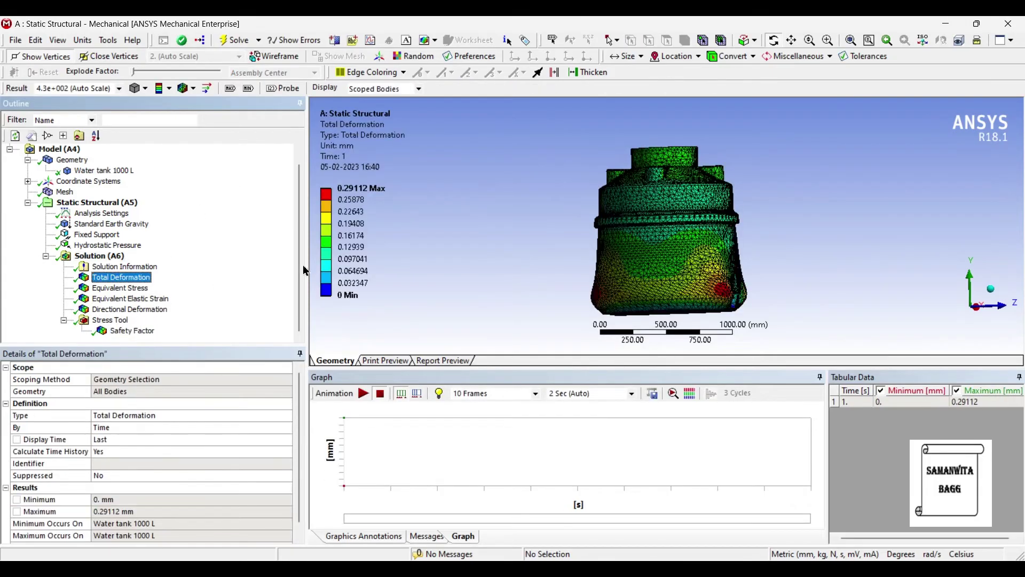
pyautogui.click(363, 394)
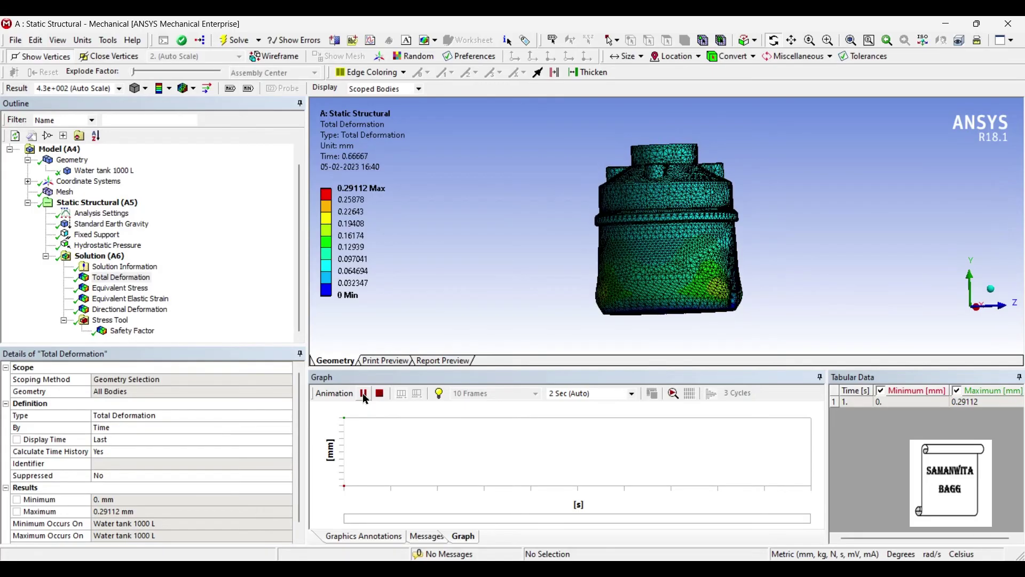
pyautogui.click(363, 395)
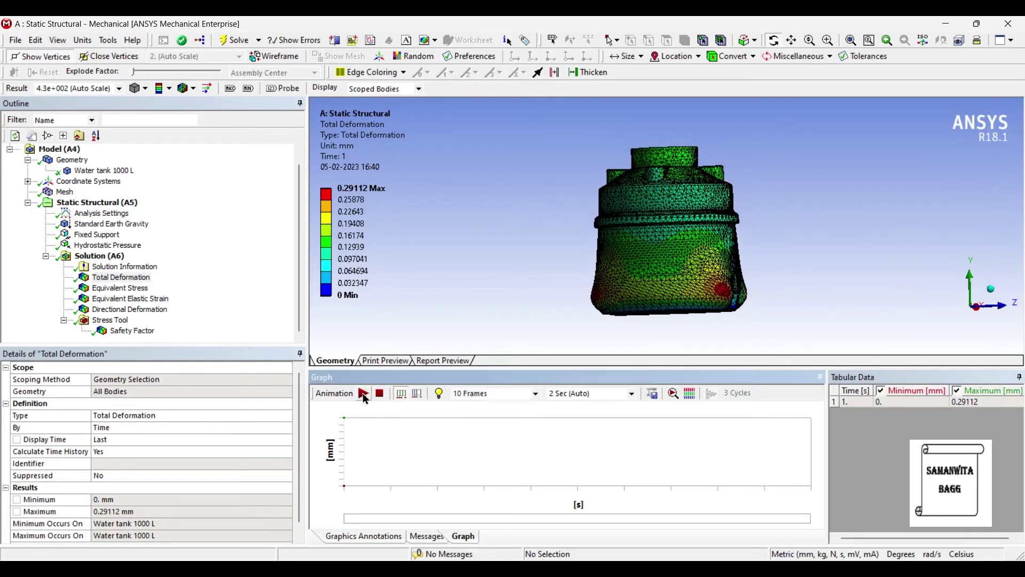
pyautogui.click(132, 290)
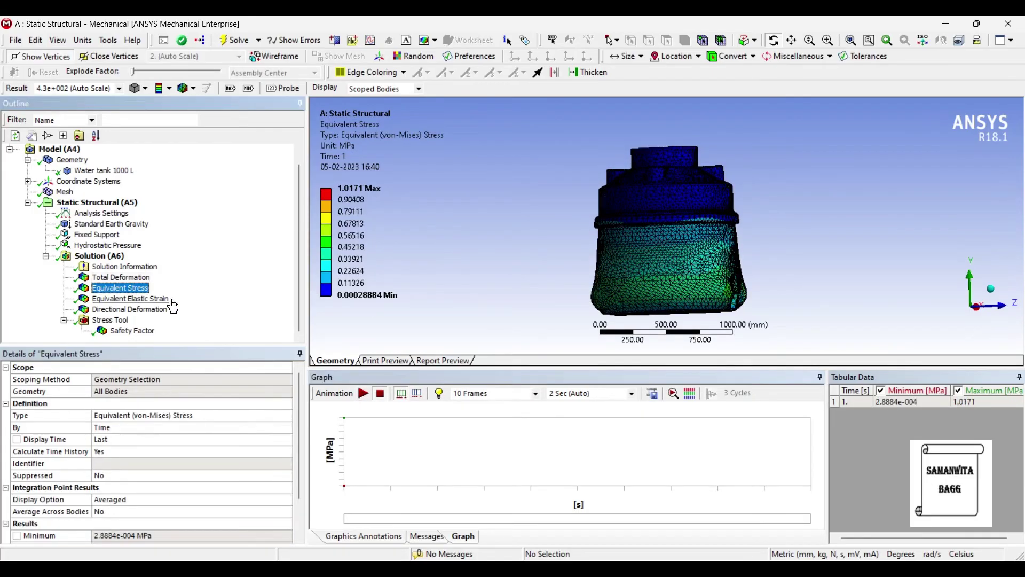
pyautogui.click(351, 200)
pyautogui.click(373, 151)
pyautogui.click(363, 394)
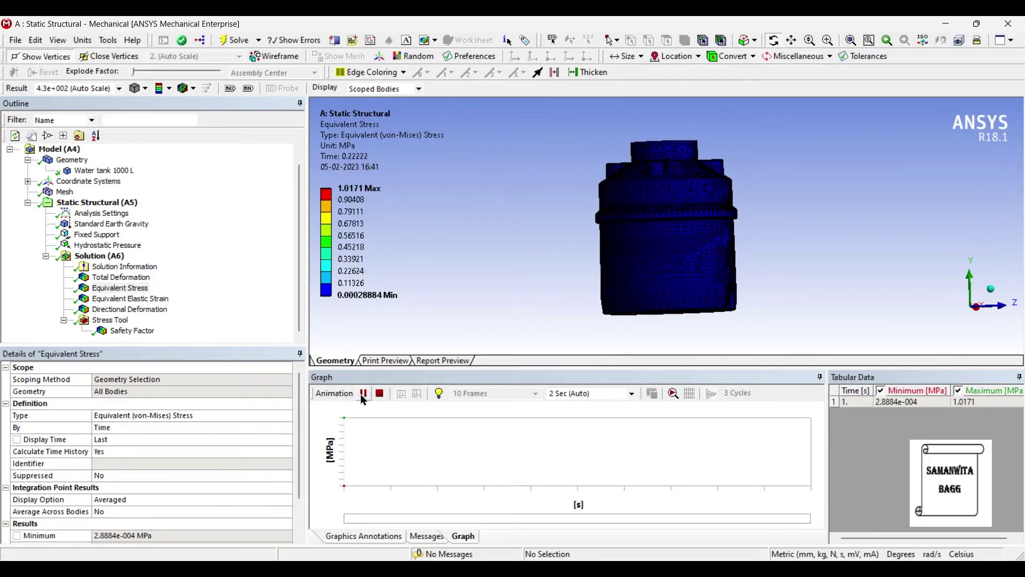
pyautogui.click(363, 394)
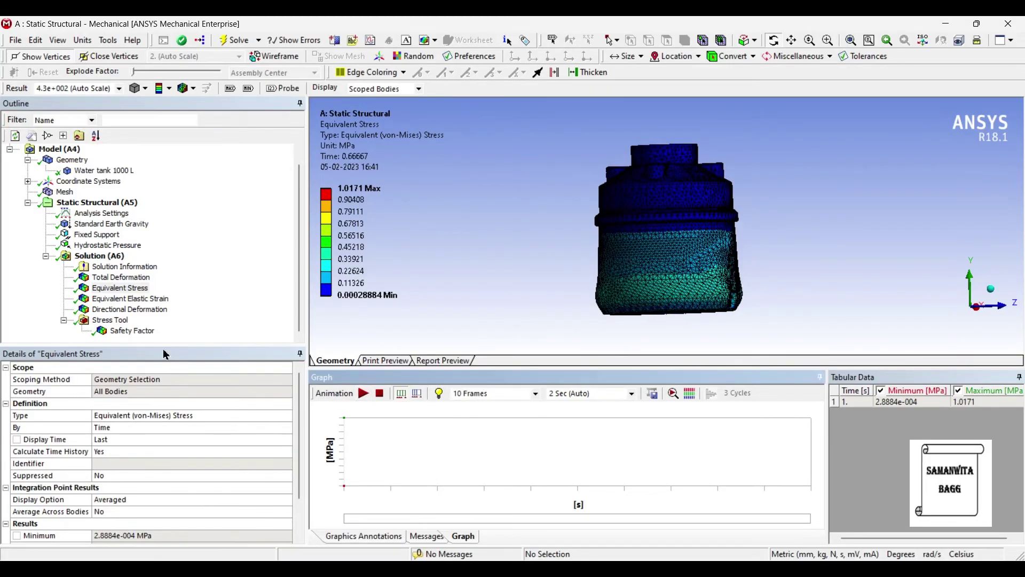
# Step: Animate strain and X deformation (-0.1911 to 0.19129 mm), ending on a uniform Safety Factor of 15
pyautogui.click(139, 300)
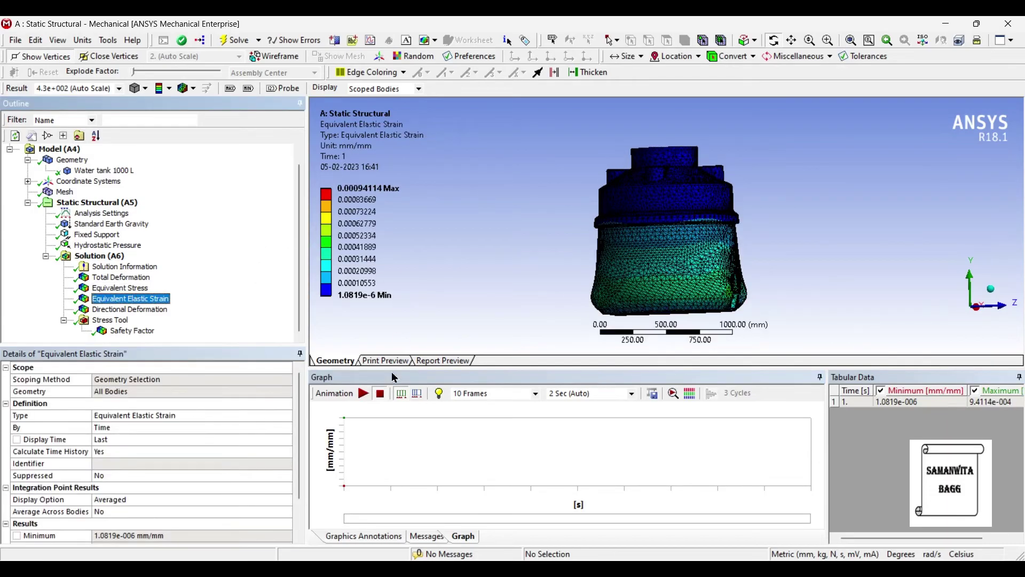
pyautogui.click(361, 395)
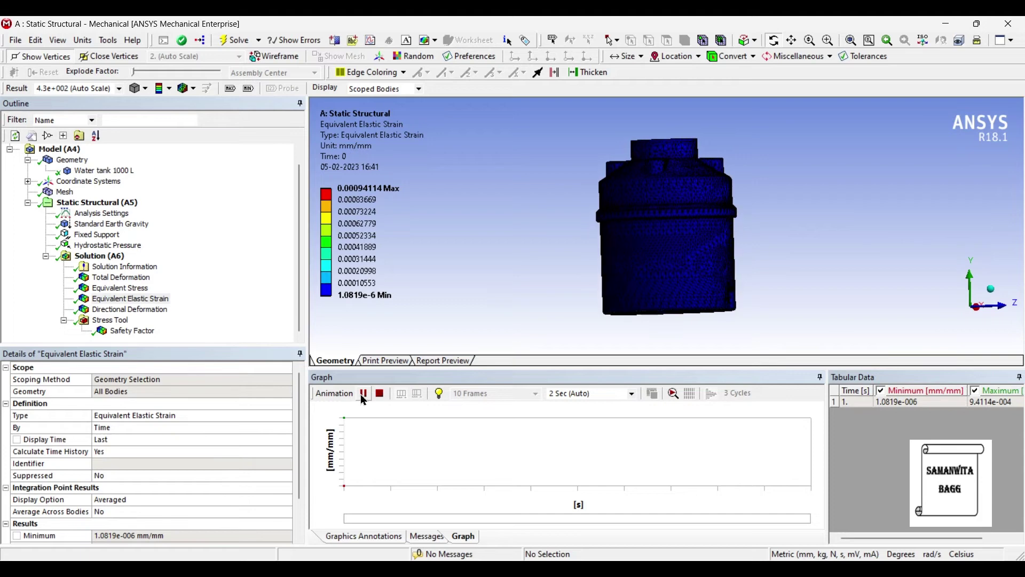
pyautogui.click(363, 393)
pyautogui.click(160, 311)
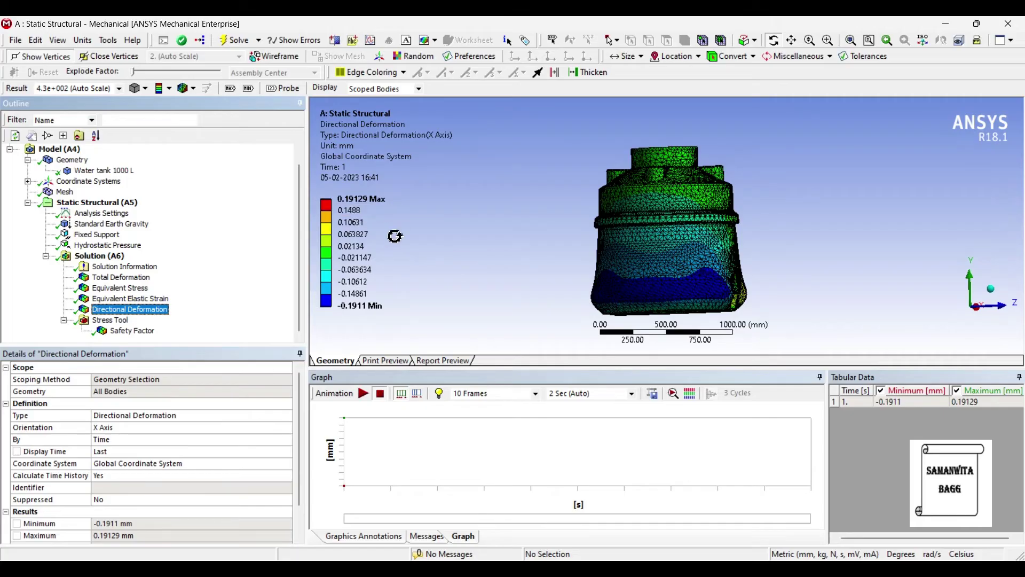
pyautogui.click(362, 393)
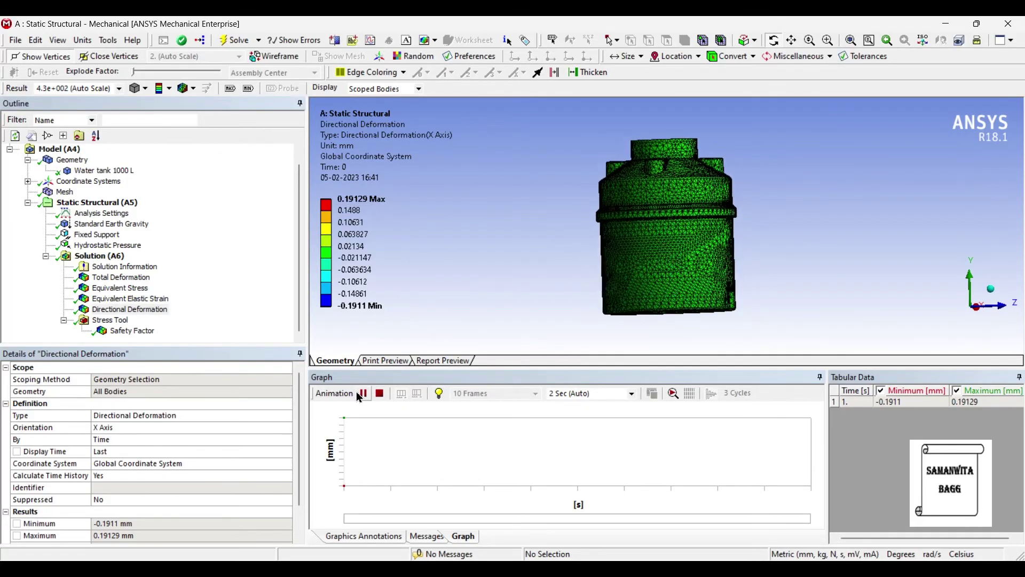
pyautogui.click(133, 333)
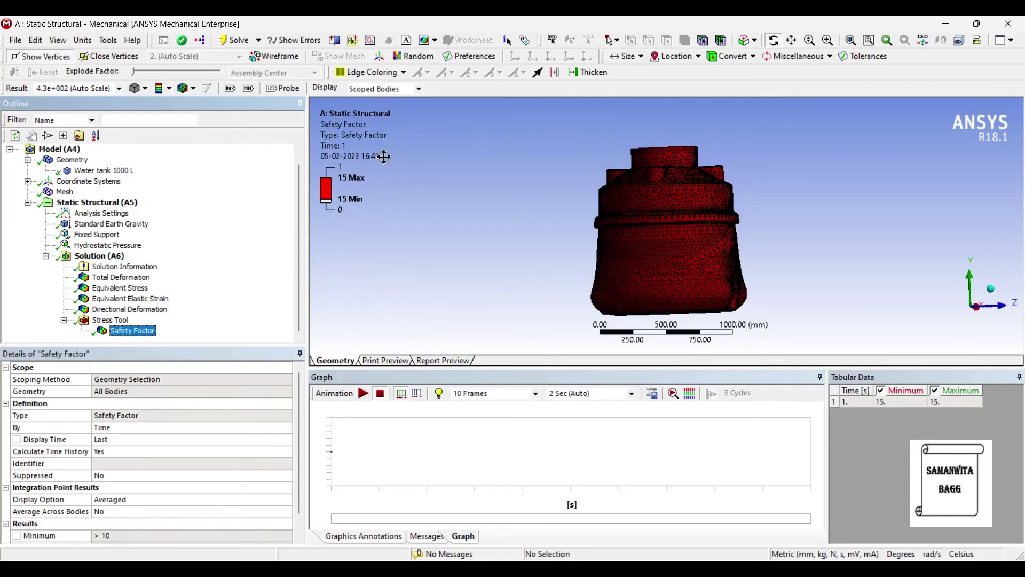
# Step: Set the Hydrostatic Pressure free surface Y coordinate to 500 mm and solve again
pyautogui.scroll(-1, 228, 377)
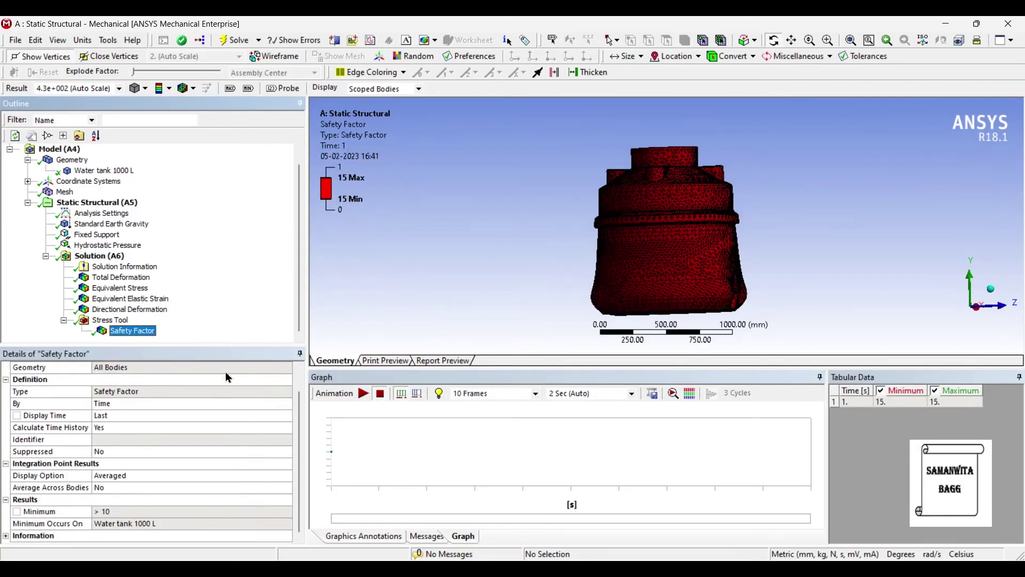
pyautogui.scroll(1, 147, 320)
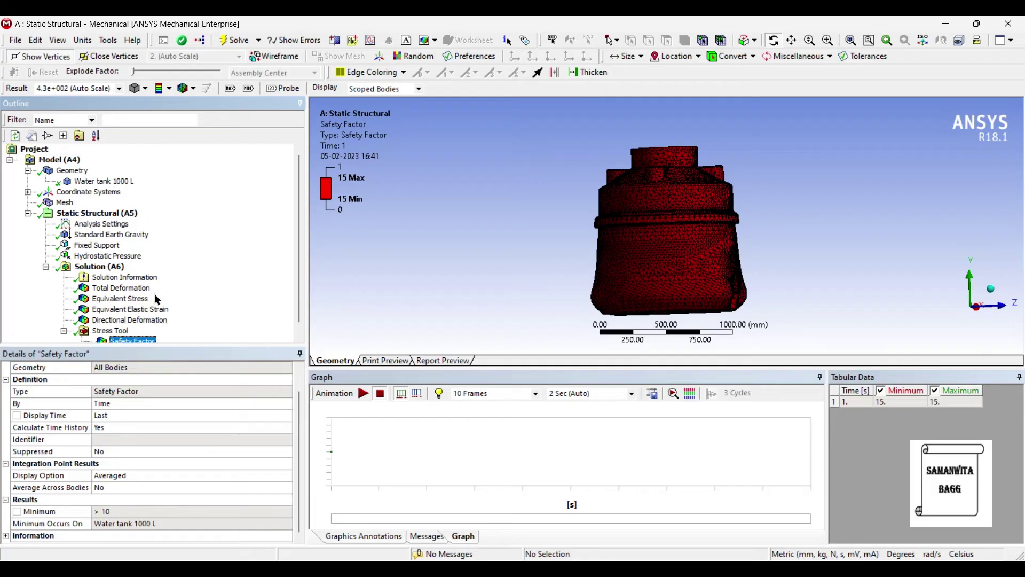
pyautogui.click(107, 255)
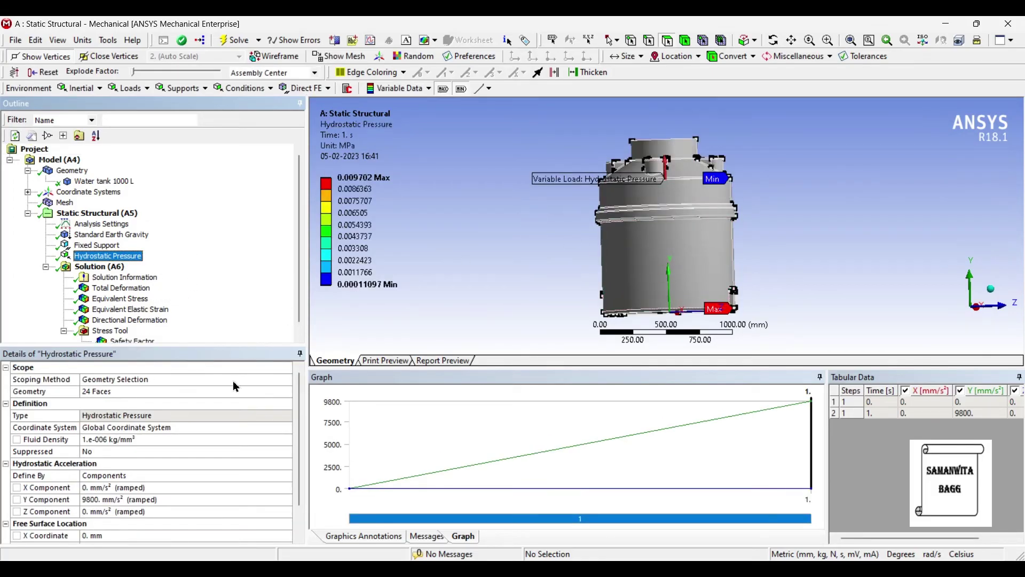
pyautogui.scroll(-1, 159, 506)
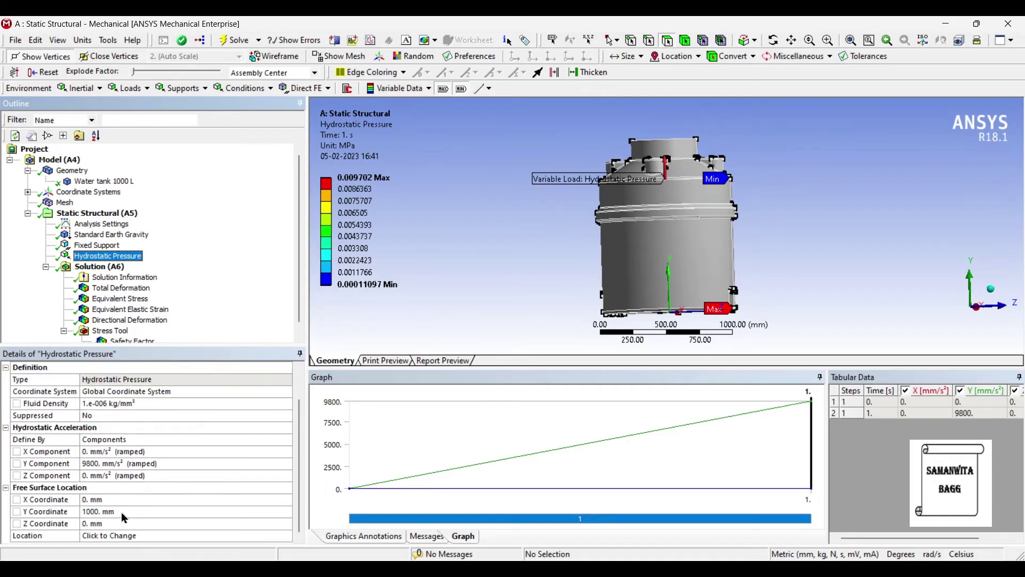
pyautogui.click(124, 513)
pyautogui.write('500')
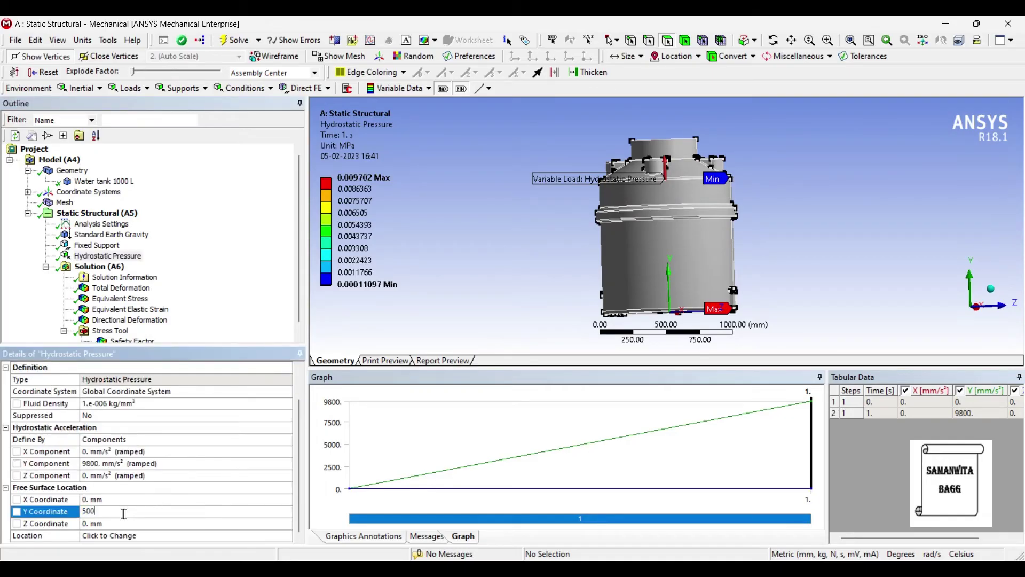
pyautogui.press('Return')
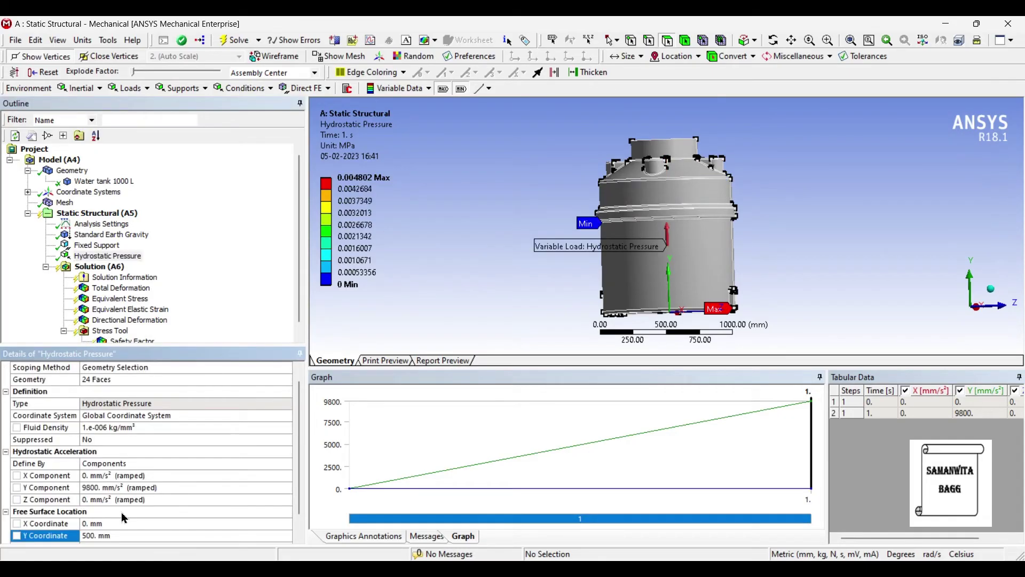
pyautogui.click(102, 267)
pyautogui.click(234, 47)
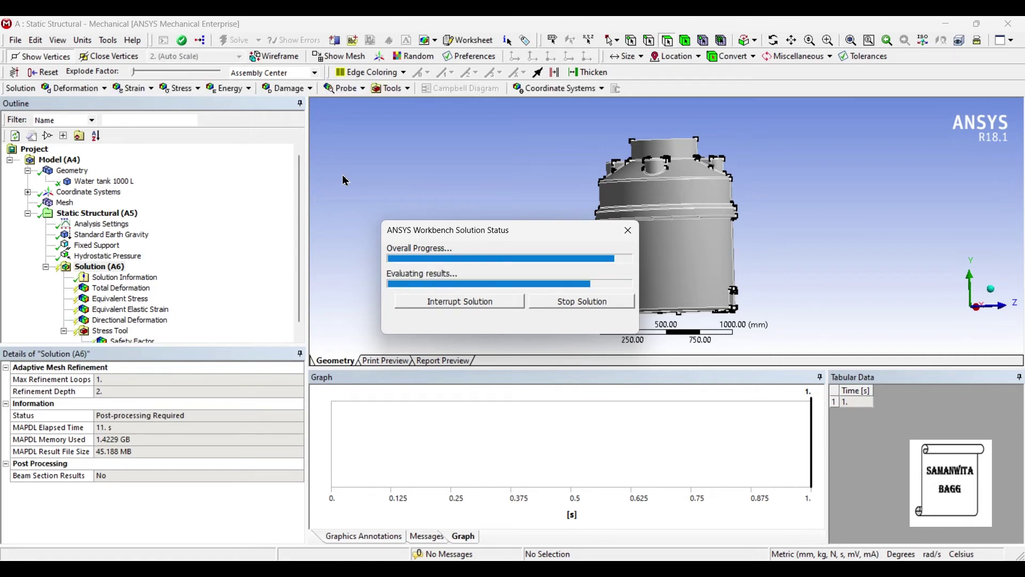
# Step: Review half-fill results: 0.123 mm max deformation, 0.43418 MPa max stress, strain, X deformation, Safety Factor
pyautogui.click(126, 291)
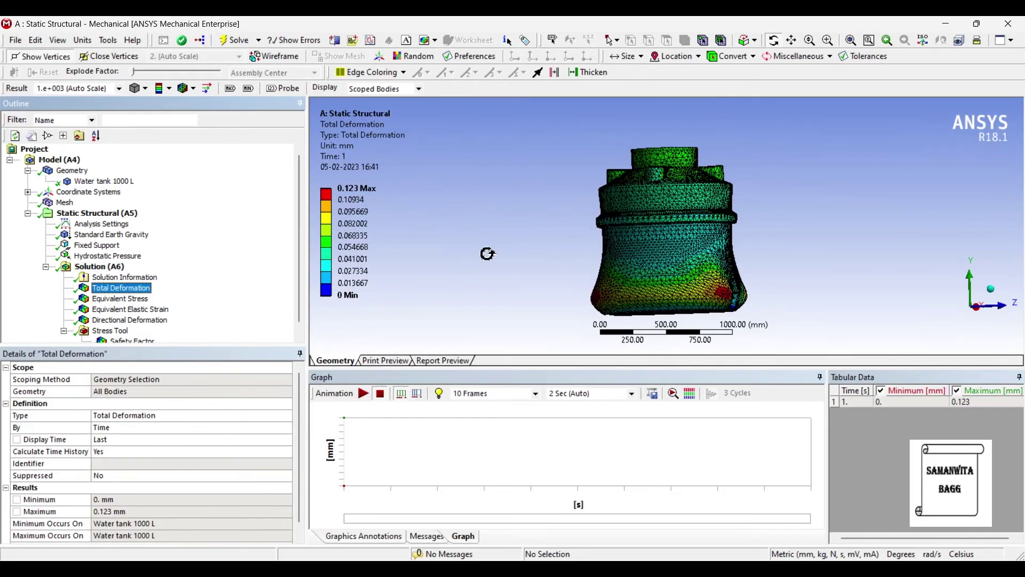
pyautogui.click(140, 300)
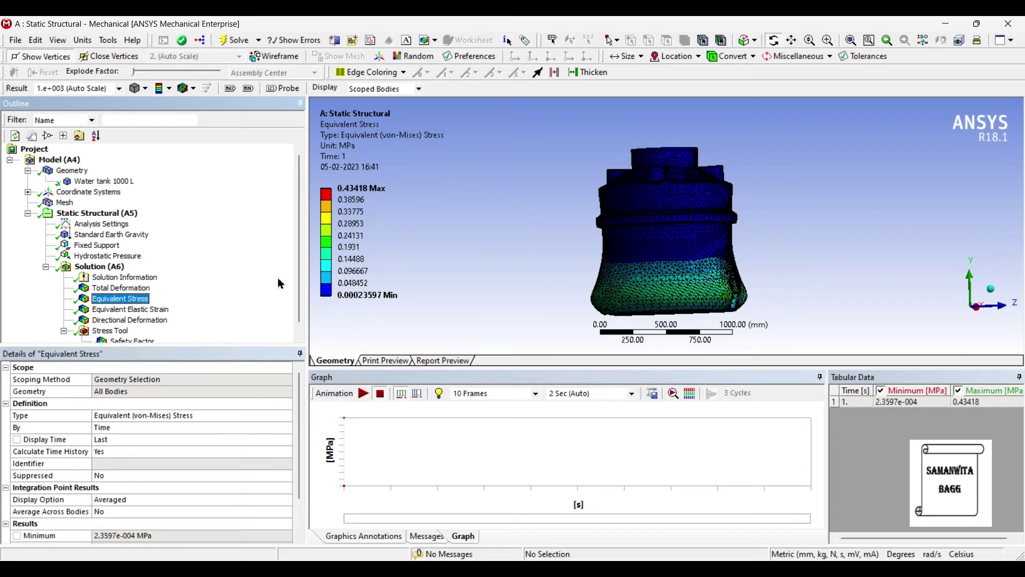
pyautogui.click(154, 310)
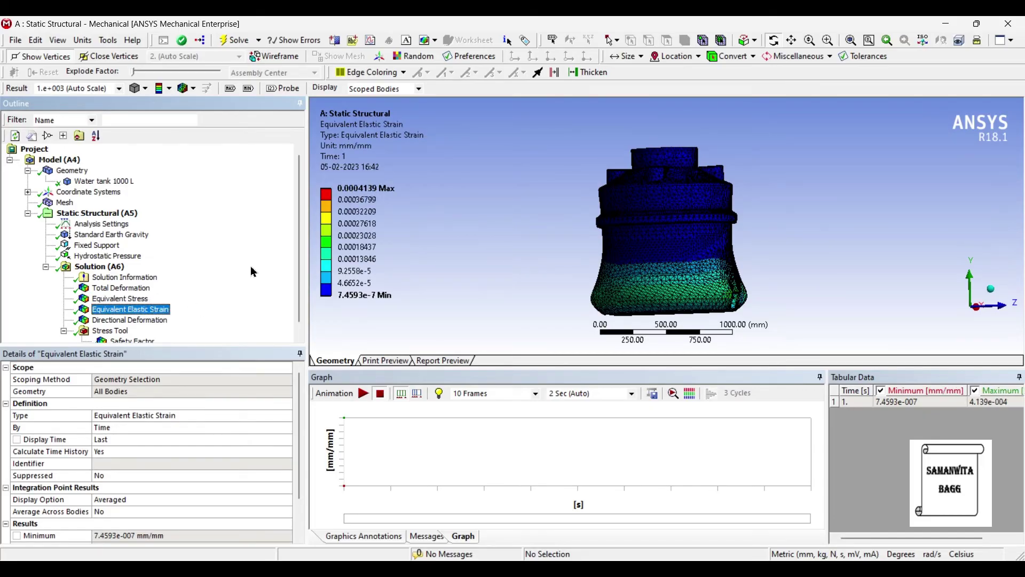
pyautogui.click(165, 321)
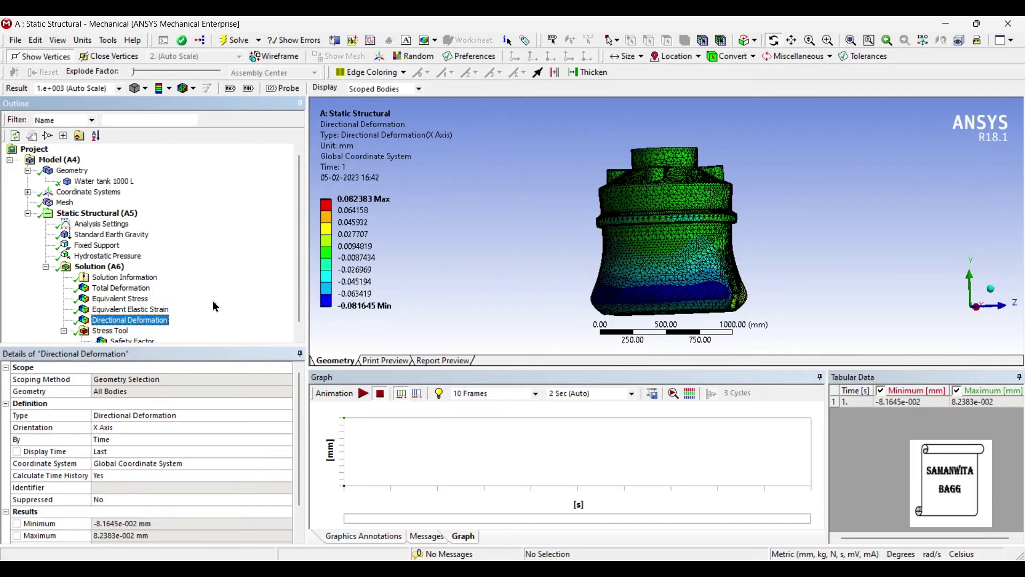
pyautogui.scroll(-1, 182, 320)
pyautogui.click(182, 328)
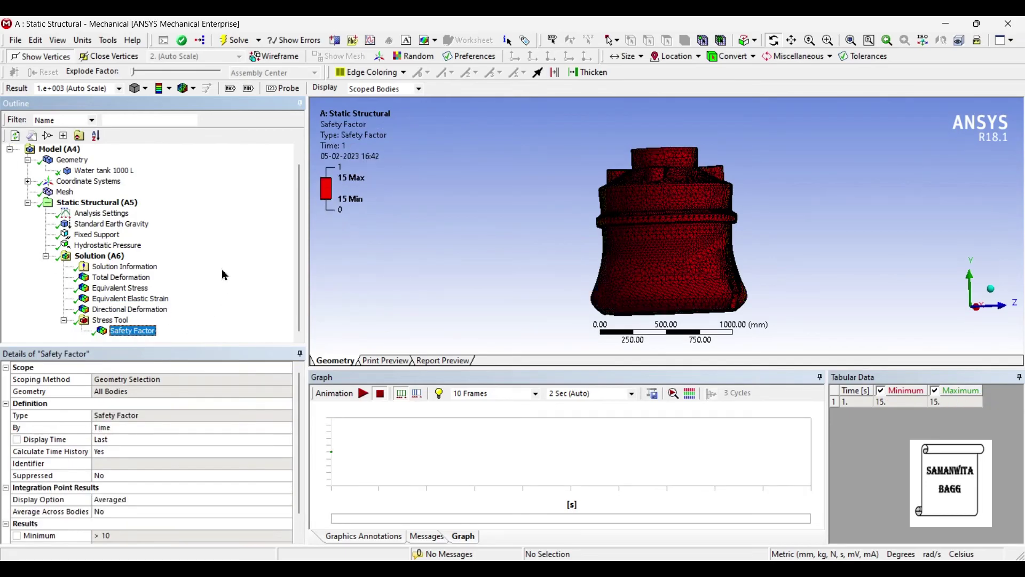
pyautogui.click(109, 245)
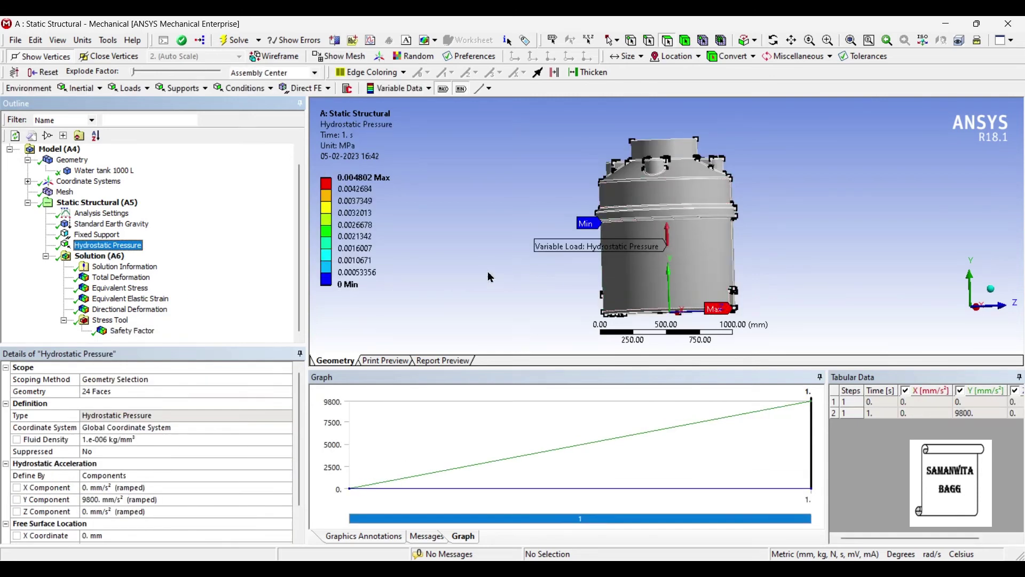
# Step: Change the free surface Y coordinate to 250 mm, re-solve, and view Total Deformation (max 0.046388 mm)
pyautogui.scroll(-1, 147, 470)
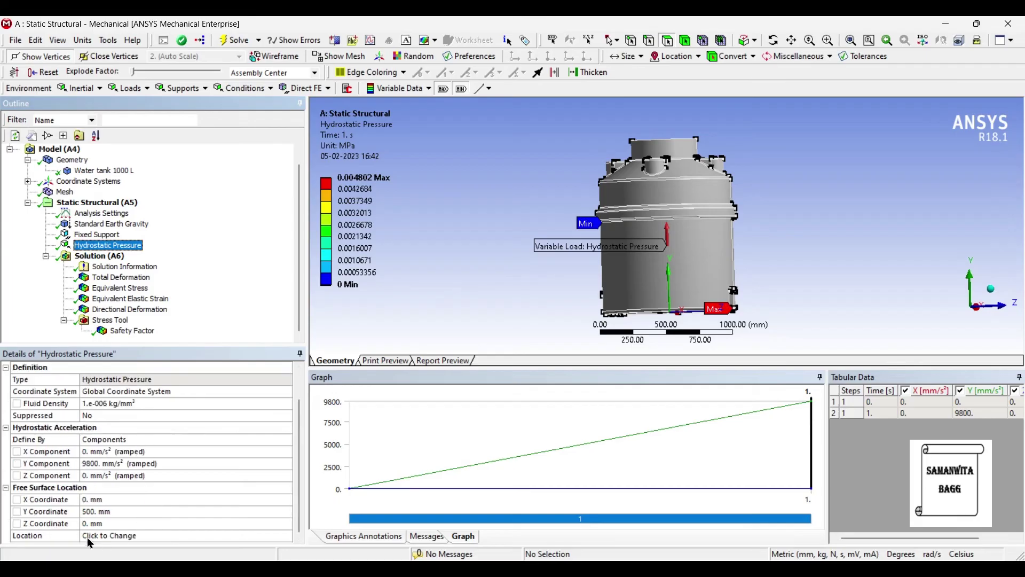
pyautogui.click(100, 513)
pyautogui.write('250')
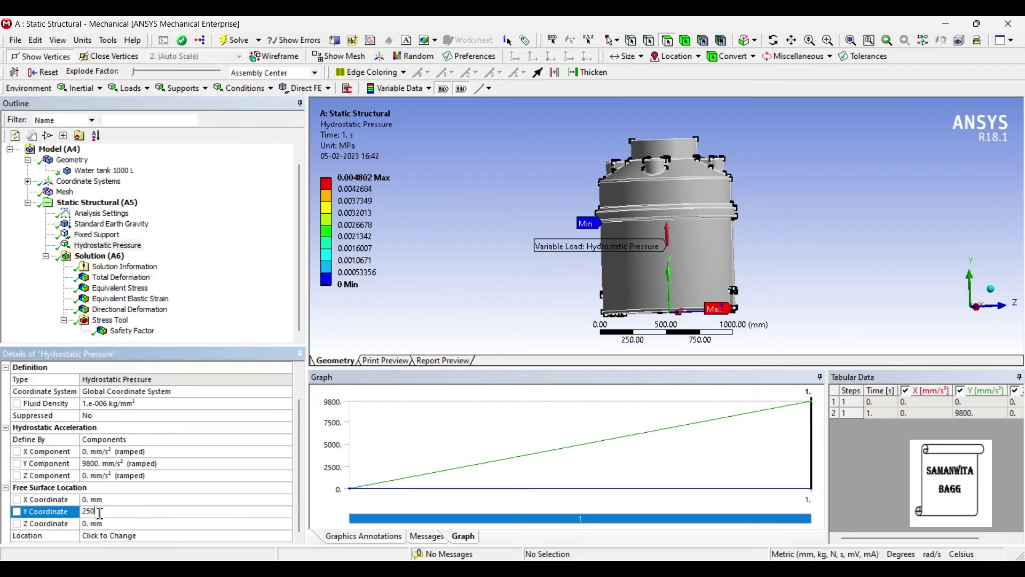
pyautogui.press('Return')
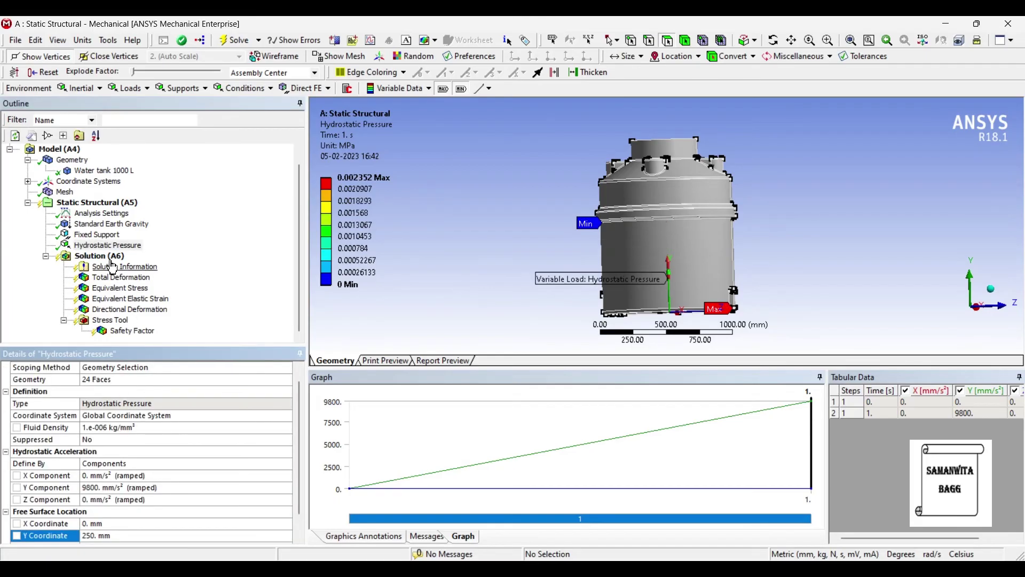
pyautogui.click(100, 256)
pyautogui.click(238, 42)
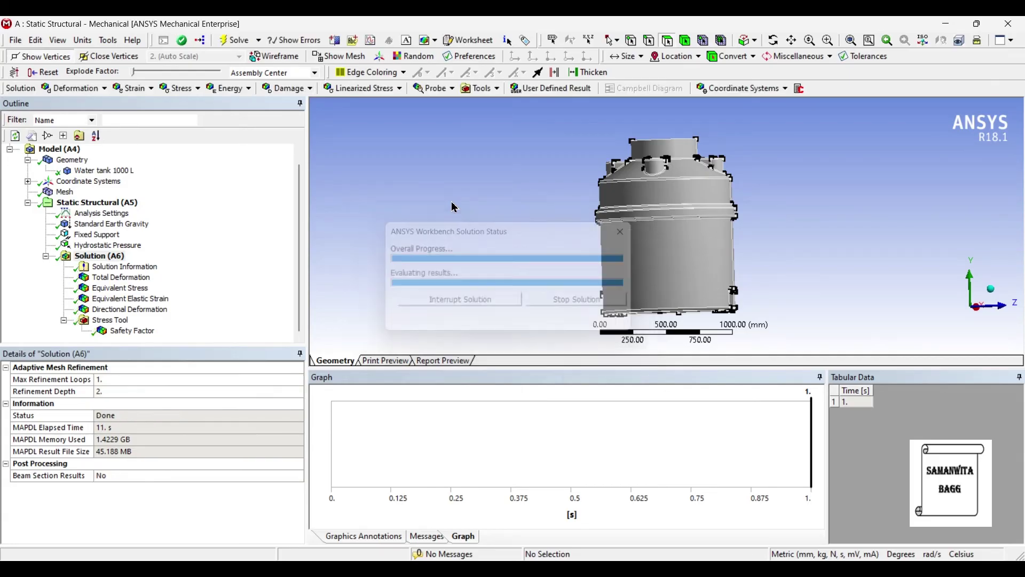
pyautogui.click(102, 279)
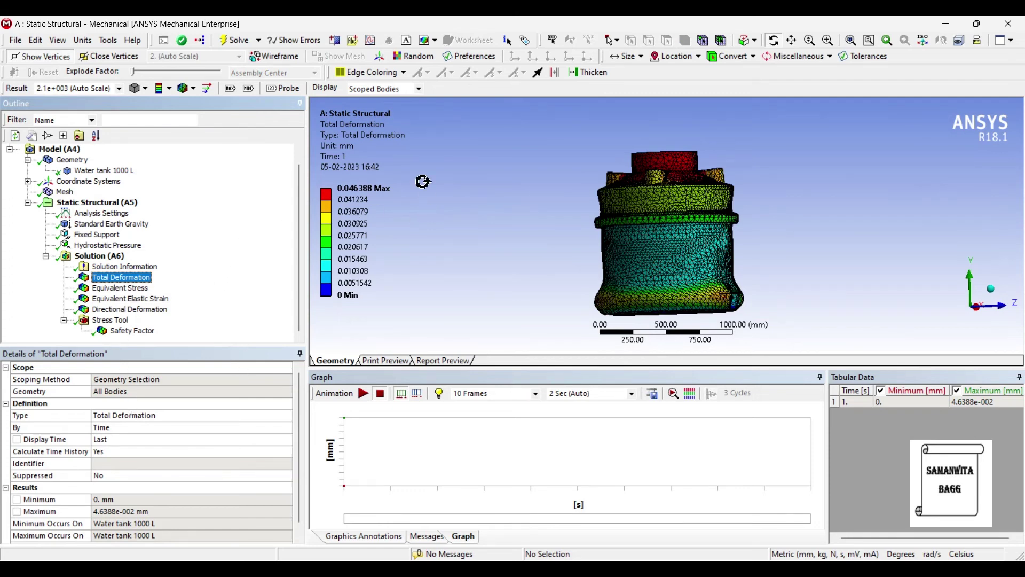
# Step: Review 250 mm results: 0.18346 MPa stress, strain, X deformation -0.030265 to 0.030588 mm, Safety Factor
pyautogui.click(371, 200)
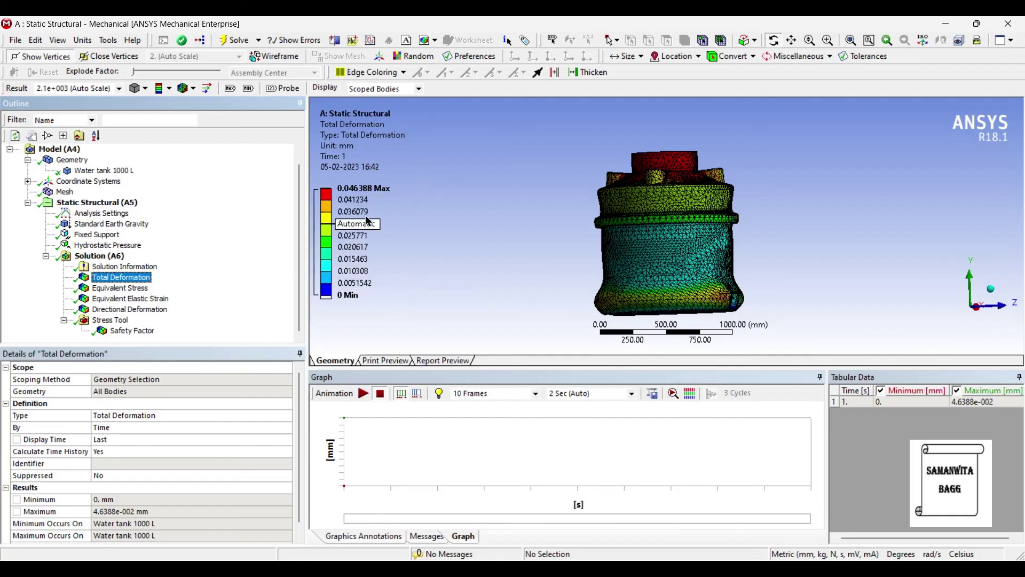
pyautogui.click(112, 288)
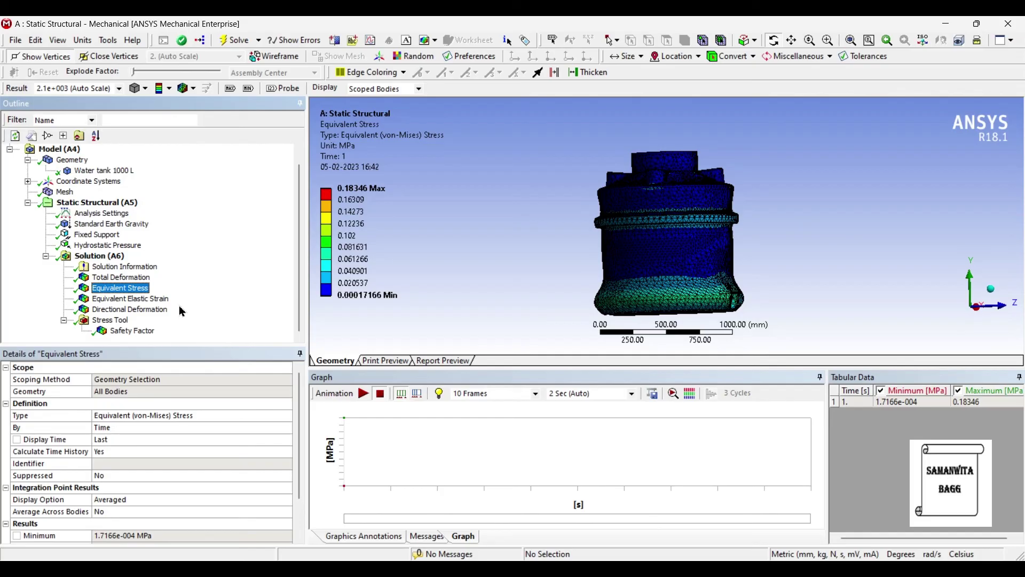
pyautogui.click(133, 298)
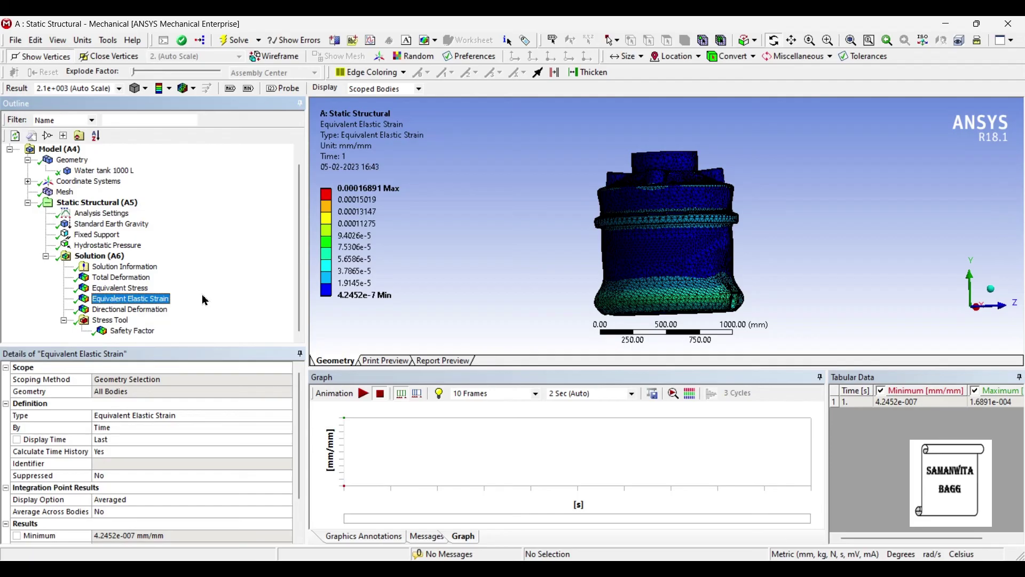
pyautogui.click(135, 309)
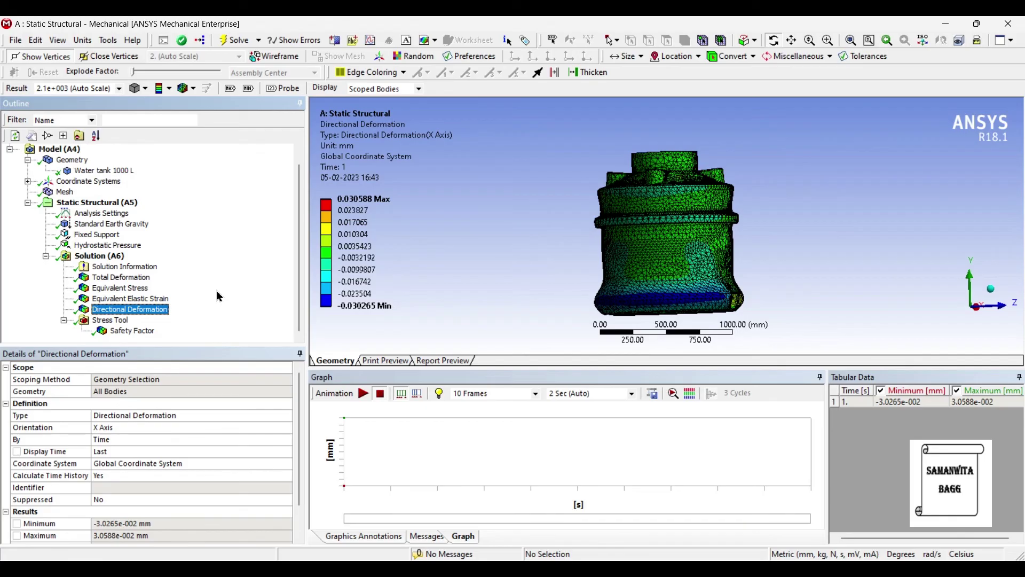
pyautogui.click(140, 332)
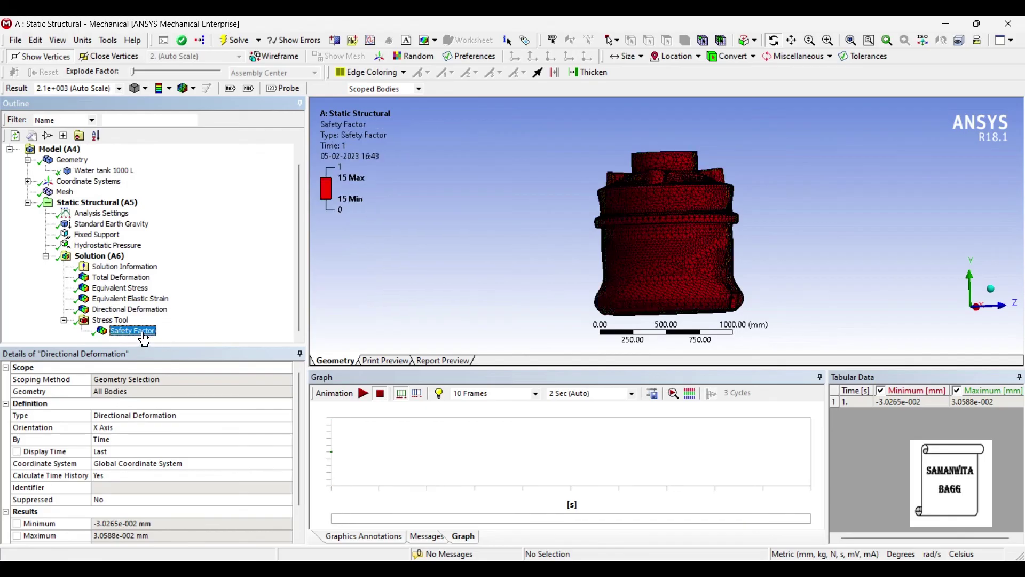
pyautogui.click(211, 287)
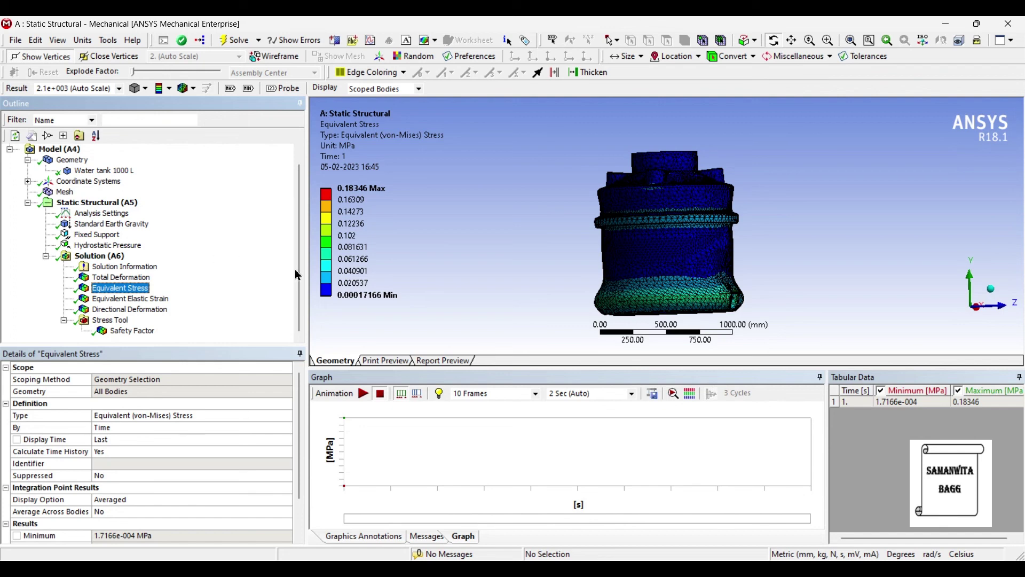
# Step: Rotate the tank to inspect the top of the 250 mm Equivalent Stress plot
pyautogui.moveTo(667, 240); pyautogui.dragTo(563, 255)
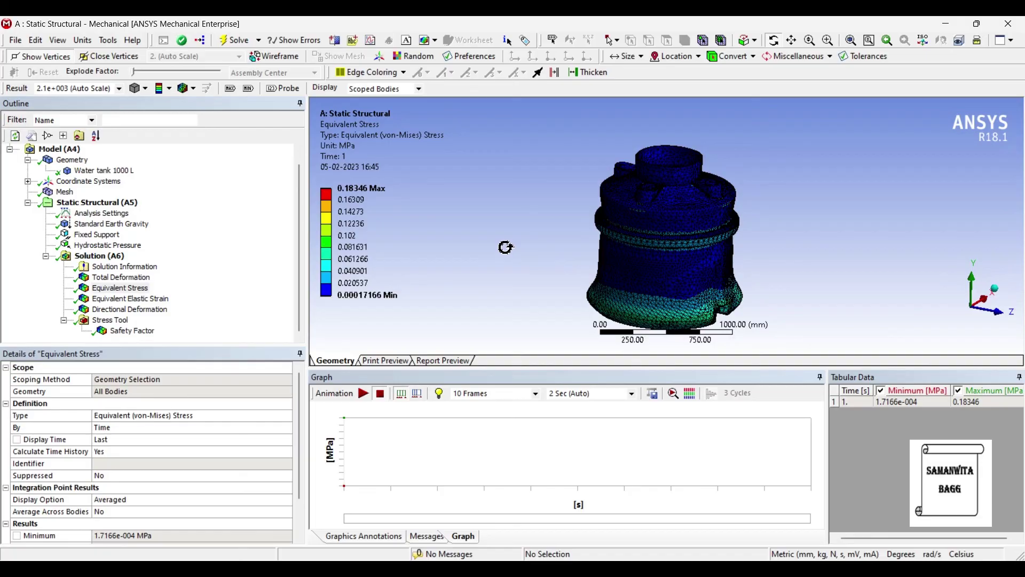